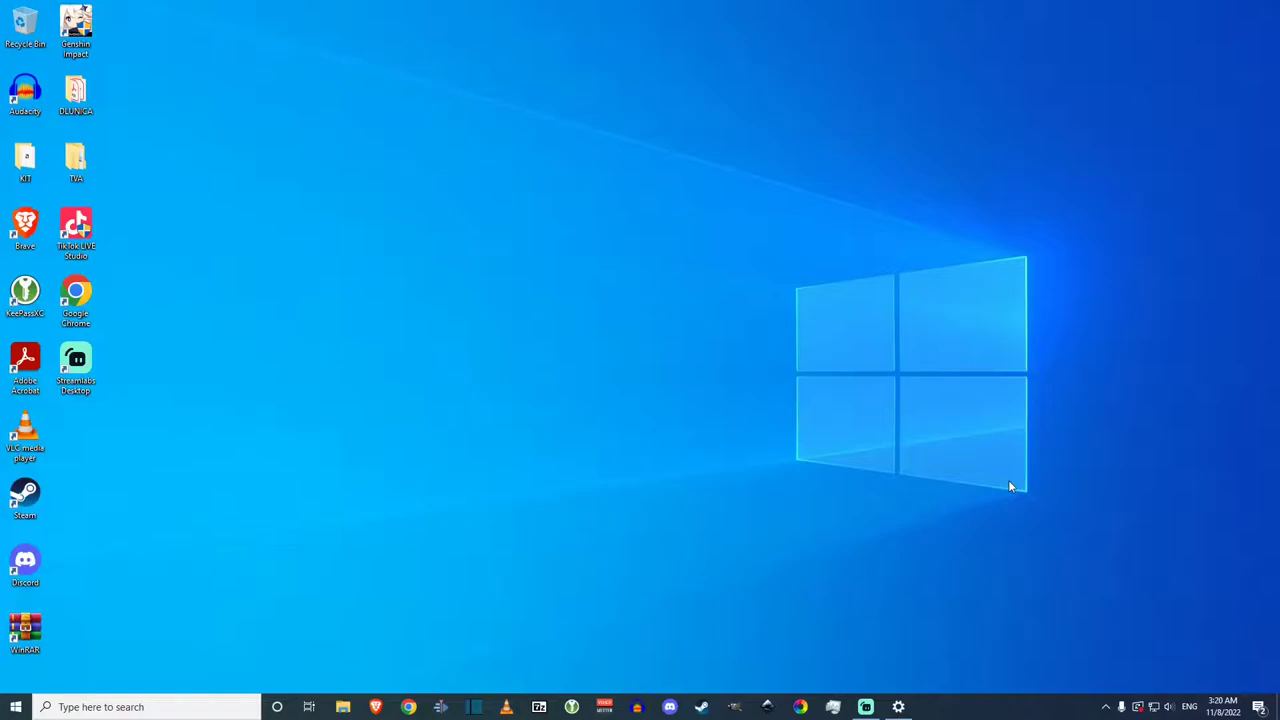
Clear the Settings and microphone properties windows off the screen.
key(super)
key(super)
click(898, 707)
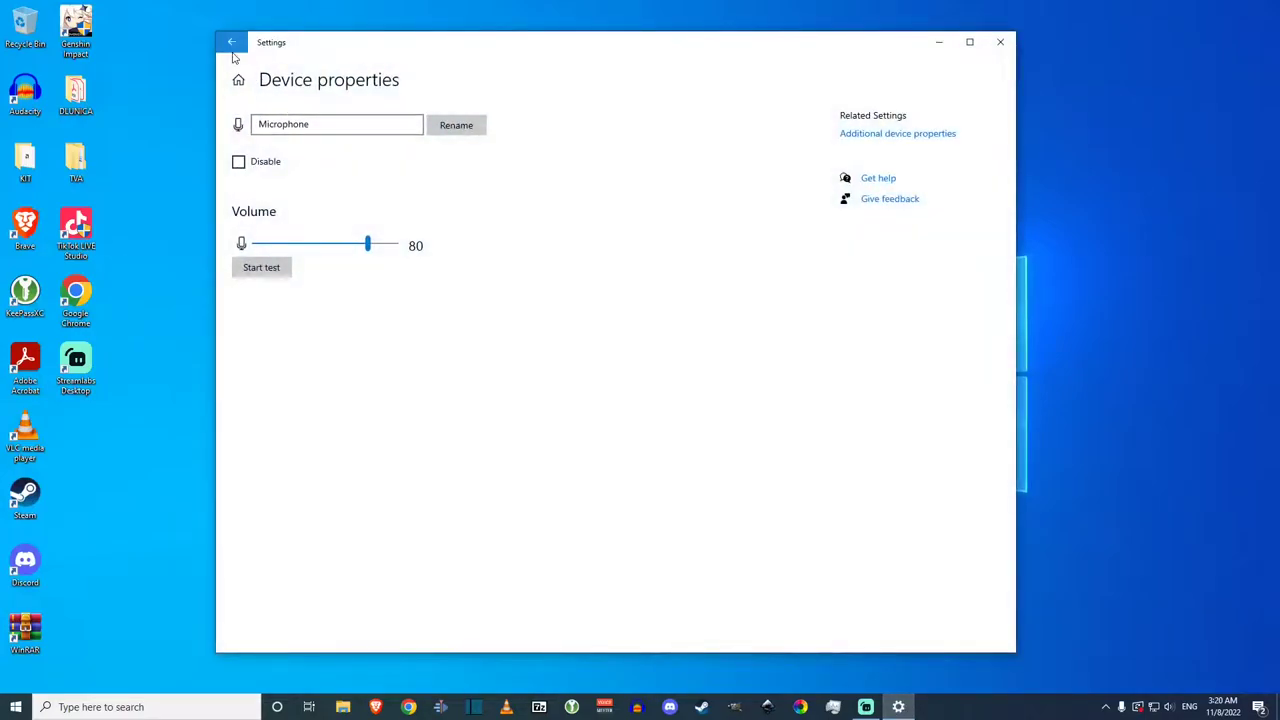
click(938, 42)
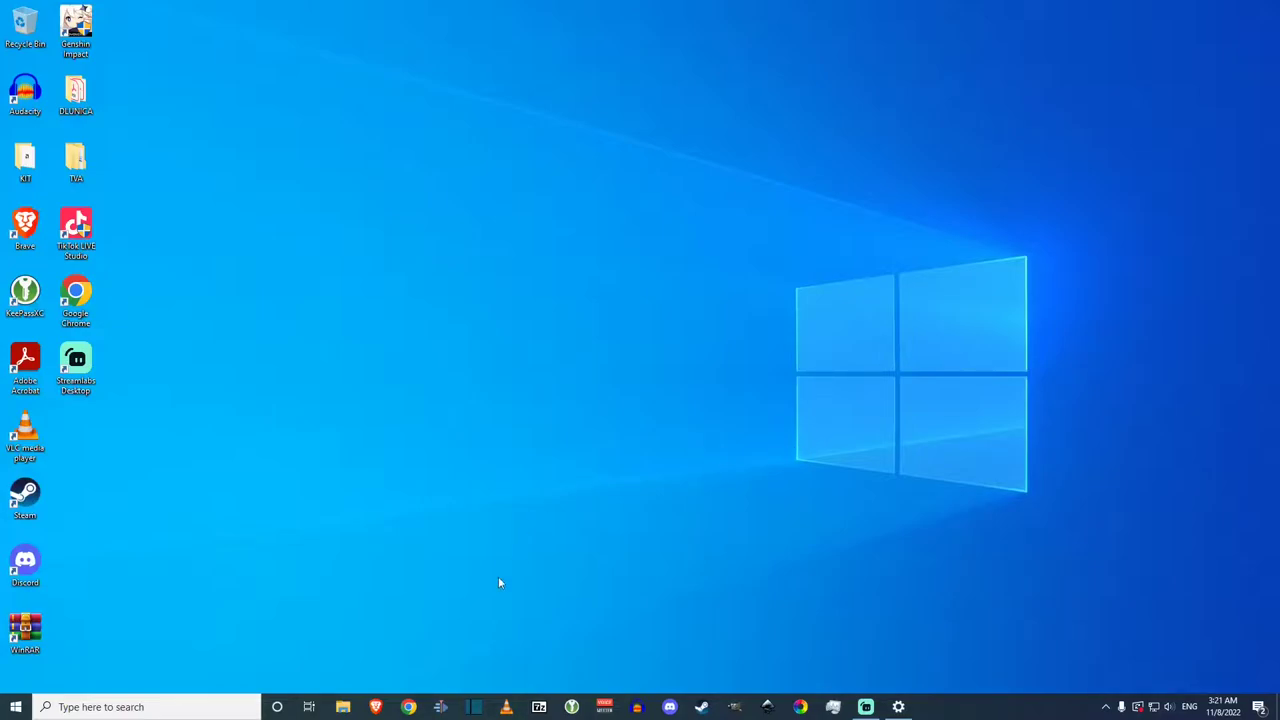
Search 'windows 10 download' in Chrome and open the Microsoft ISO result in a new tab.
click(409, 707)
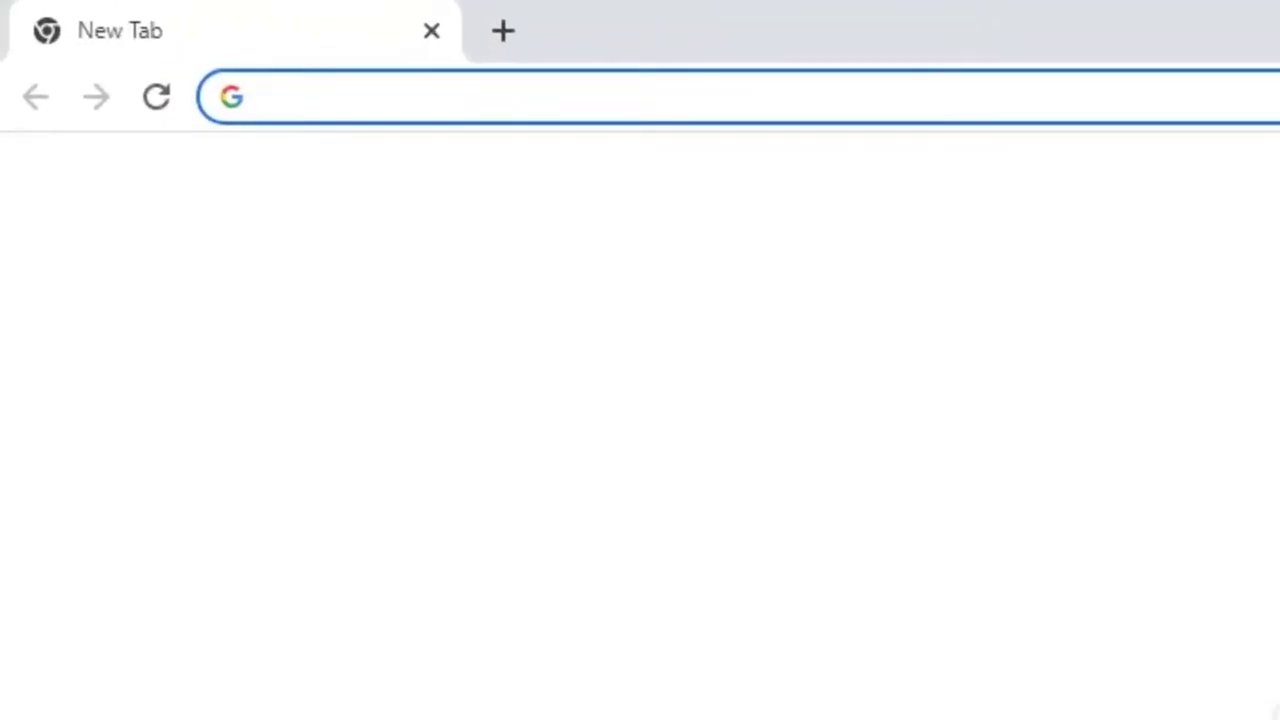
text(windows)
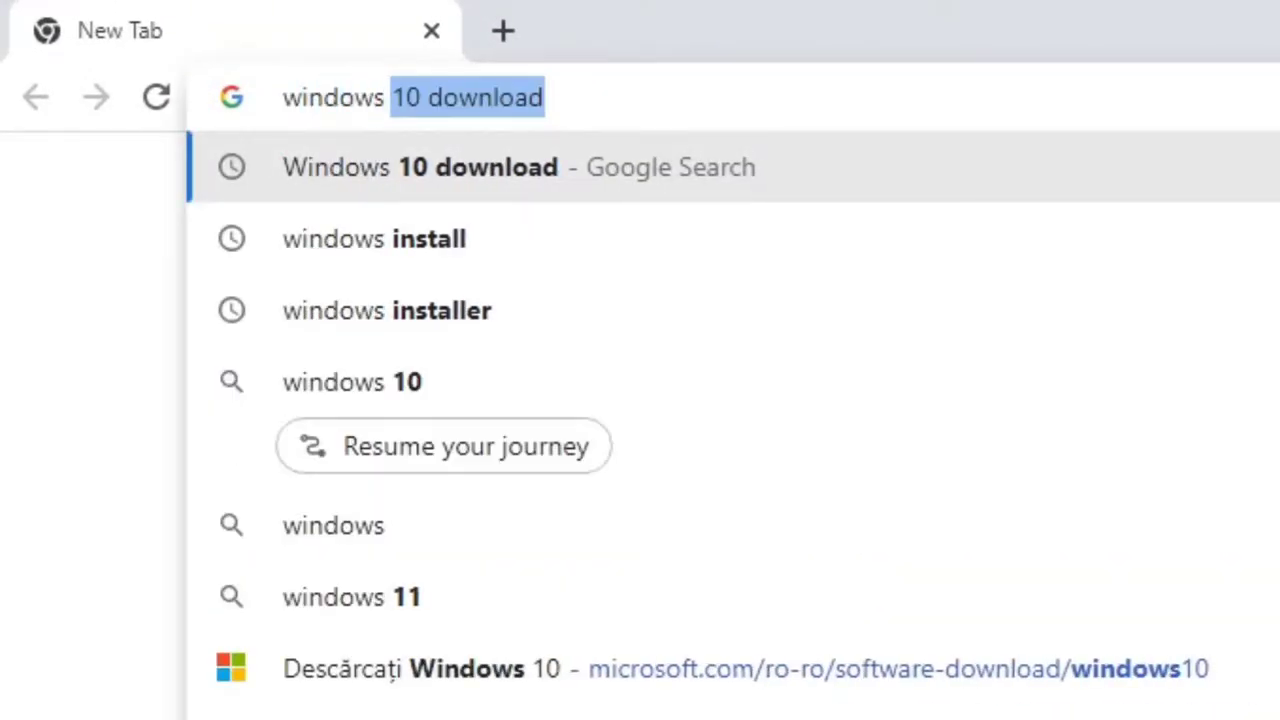
key(Return)
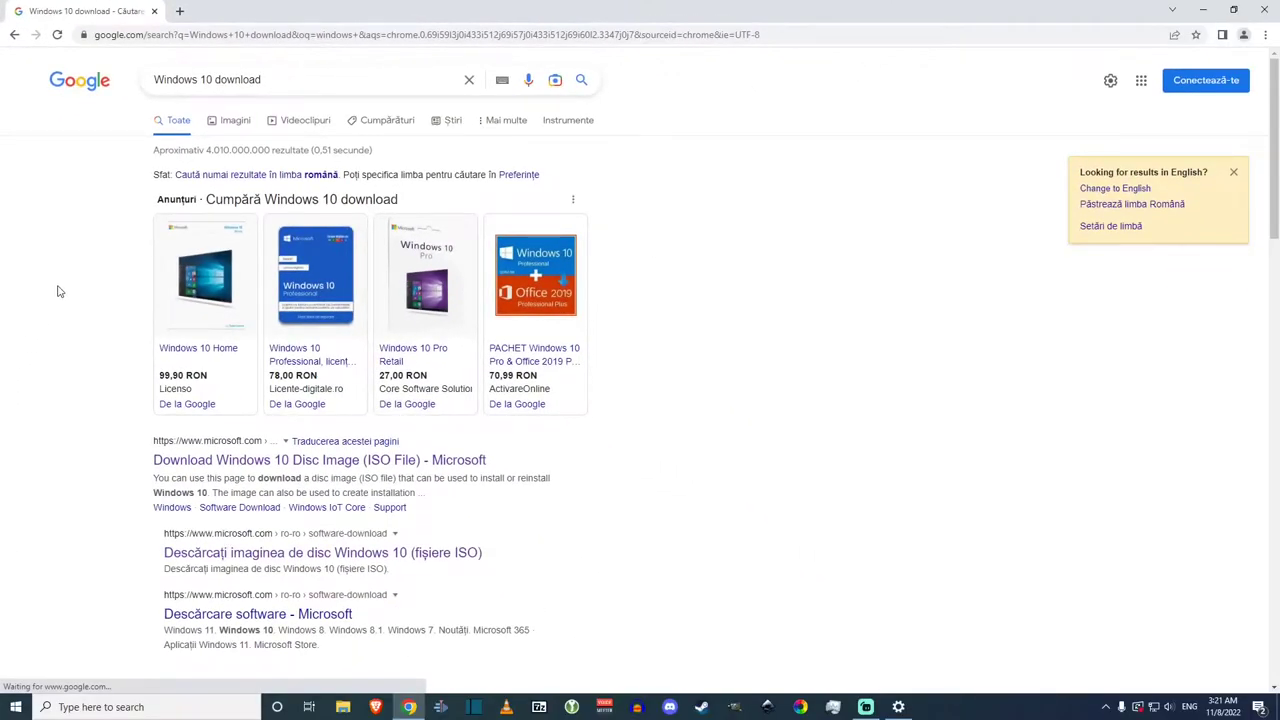
scroll(90, 505, down, 2)
scroll(129, 358, up, 2)
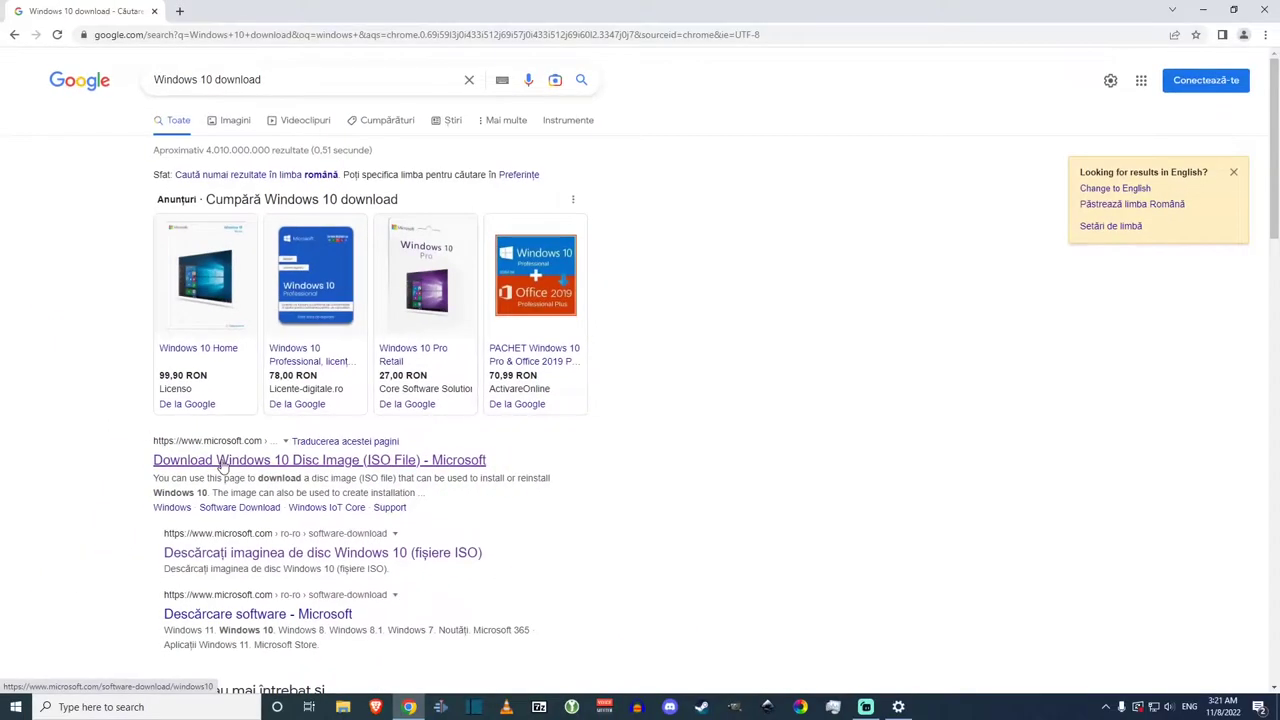
right_click(300, 413)
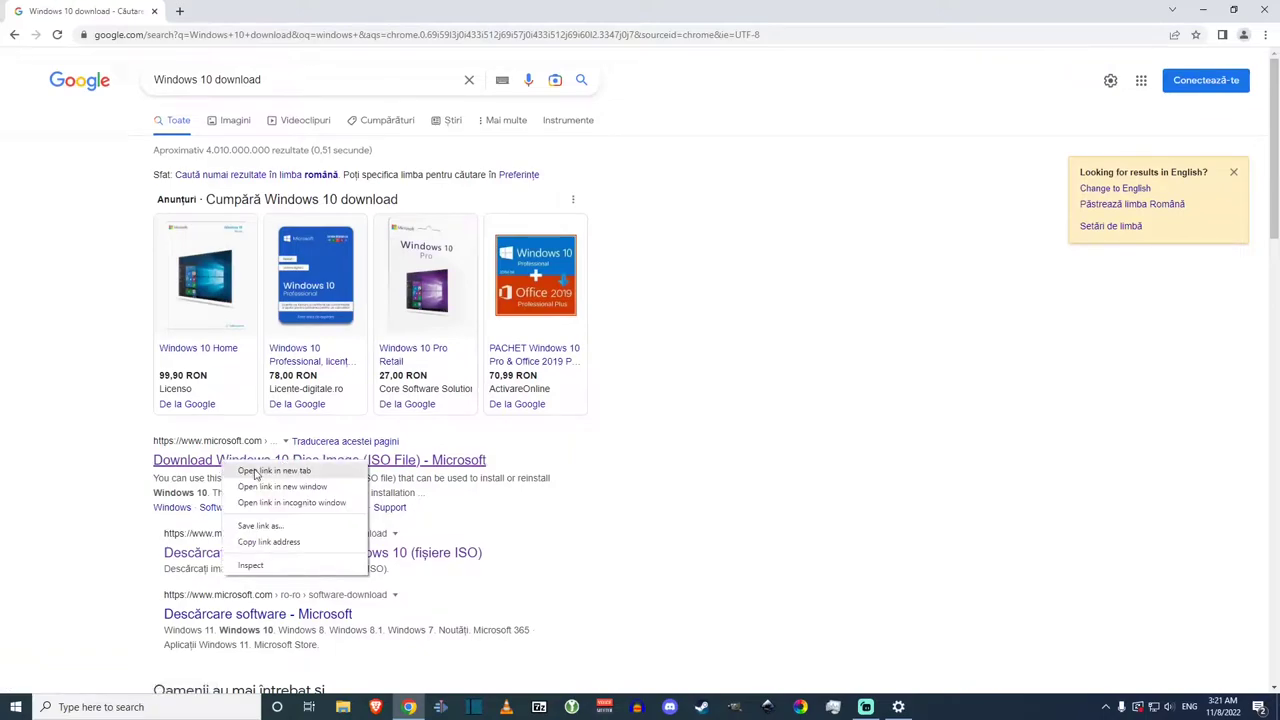
click(256, 471)
Download MediaCreationTool.exe via 'Descărcați instrumentul acum', then bring up File Explorer.
key(ctrl+Tab)
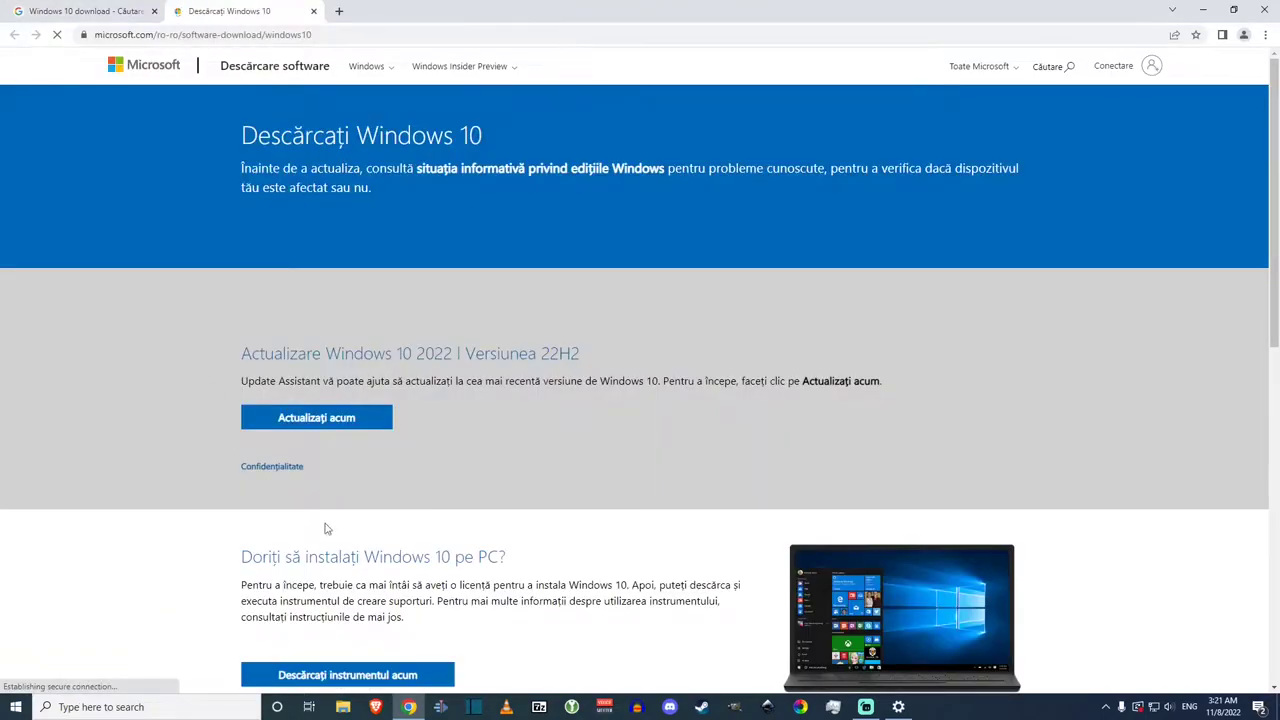
scroll(651, 484, down, 3)
scroll(630, 489, up, 3)
scroll(628, 489, down, 8)
scroll(628, 489, up, 8)
scroll(628, 490, down, 2)
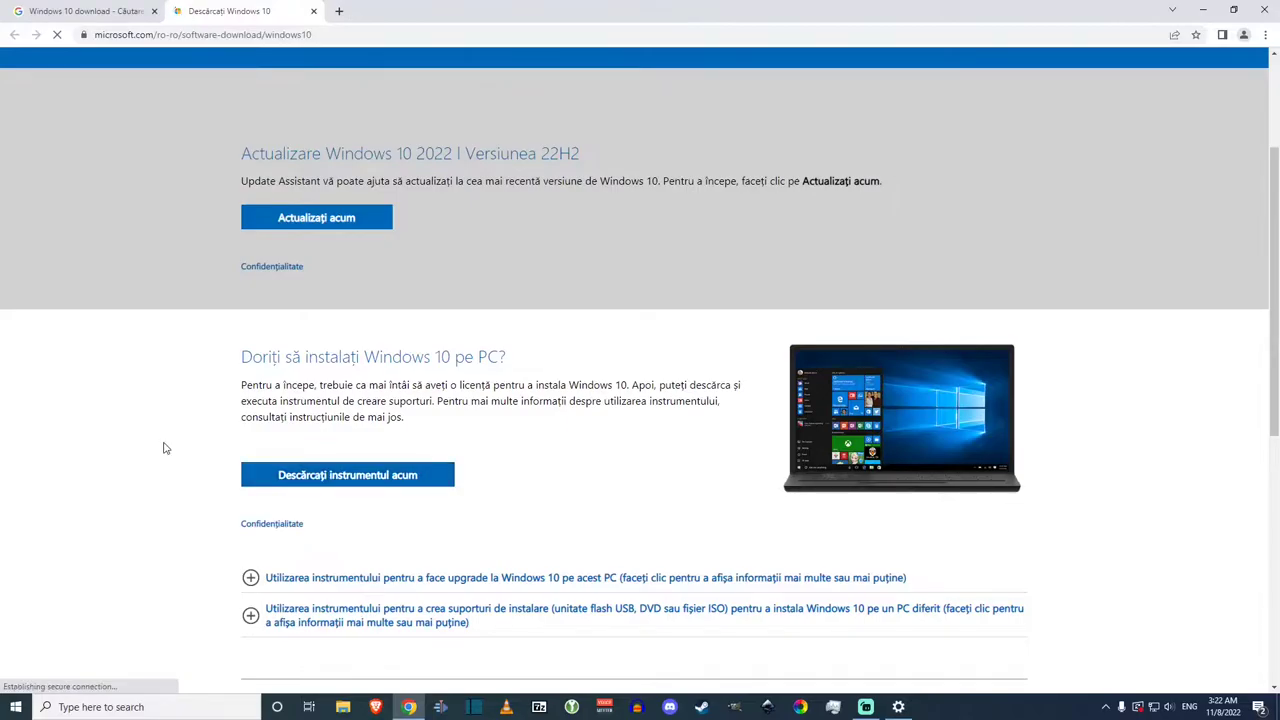
scroll(163, 446, up, 2)
scroll(163, 446, down, 4)
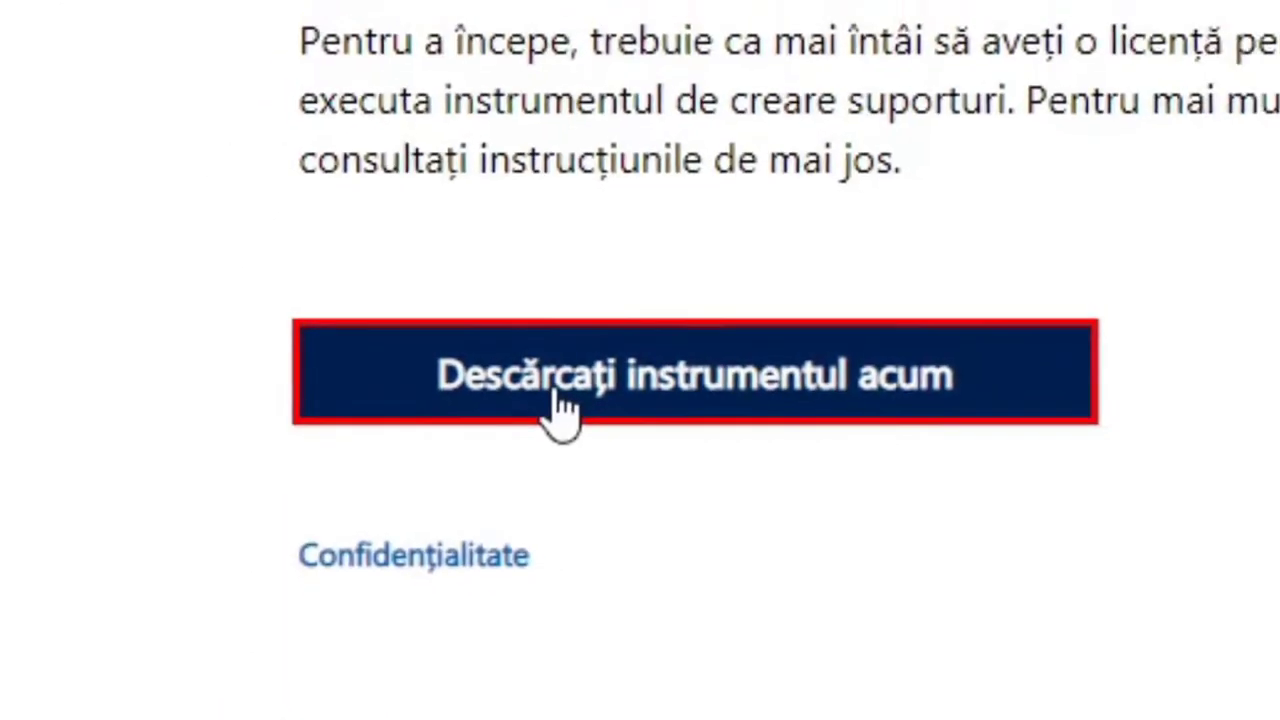
click(588, 408)
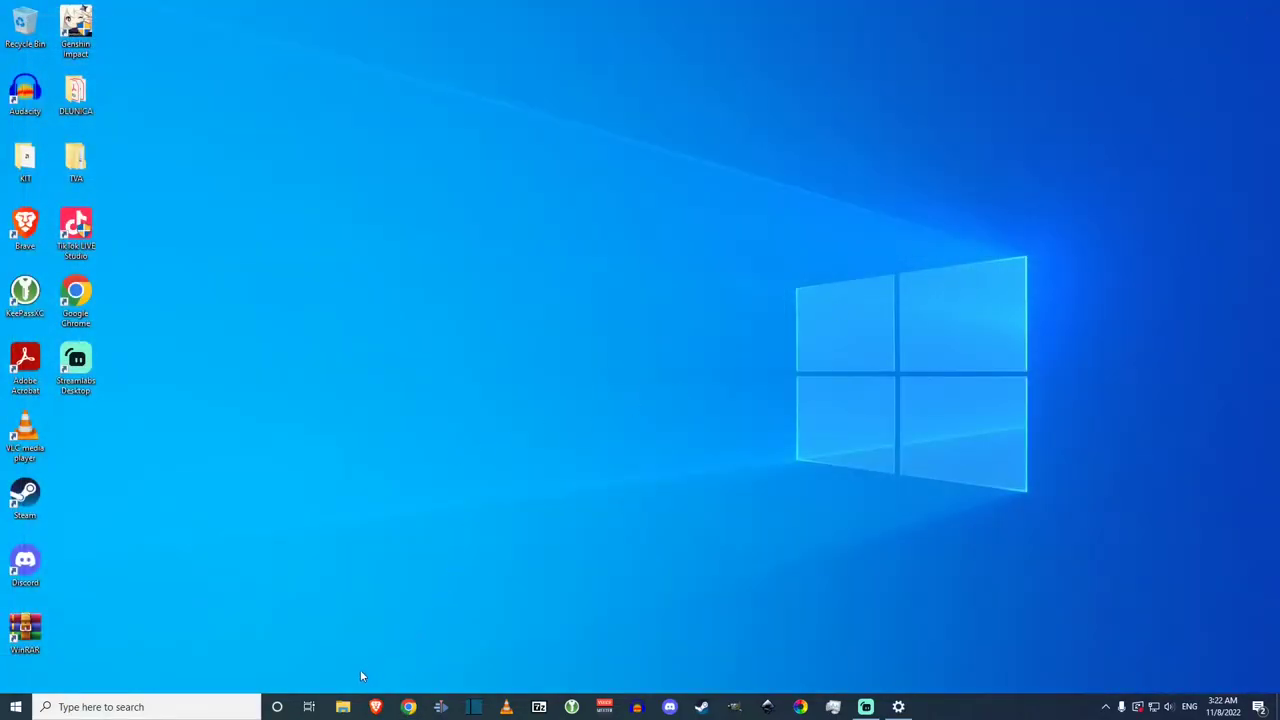
click(343, 707)
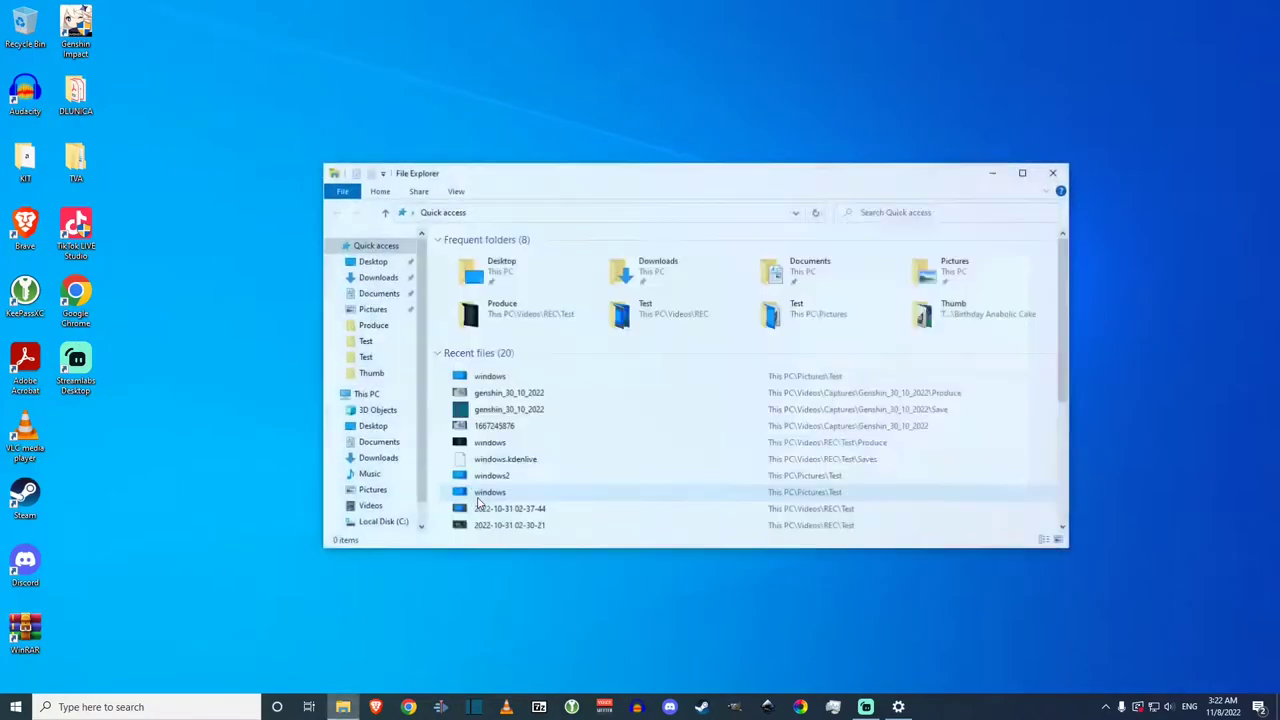
Run MediaCreationTool22H2 from the Downloads folder to start Windows 10 Setup.
click(333, 456)
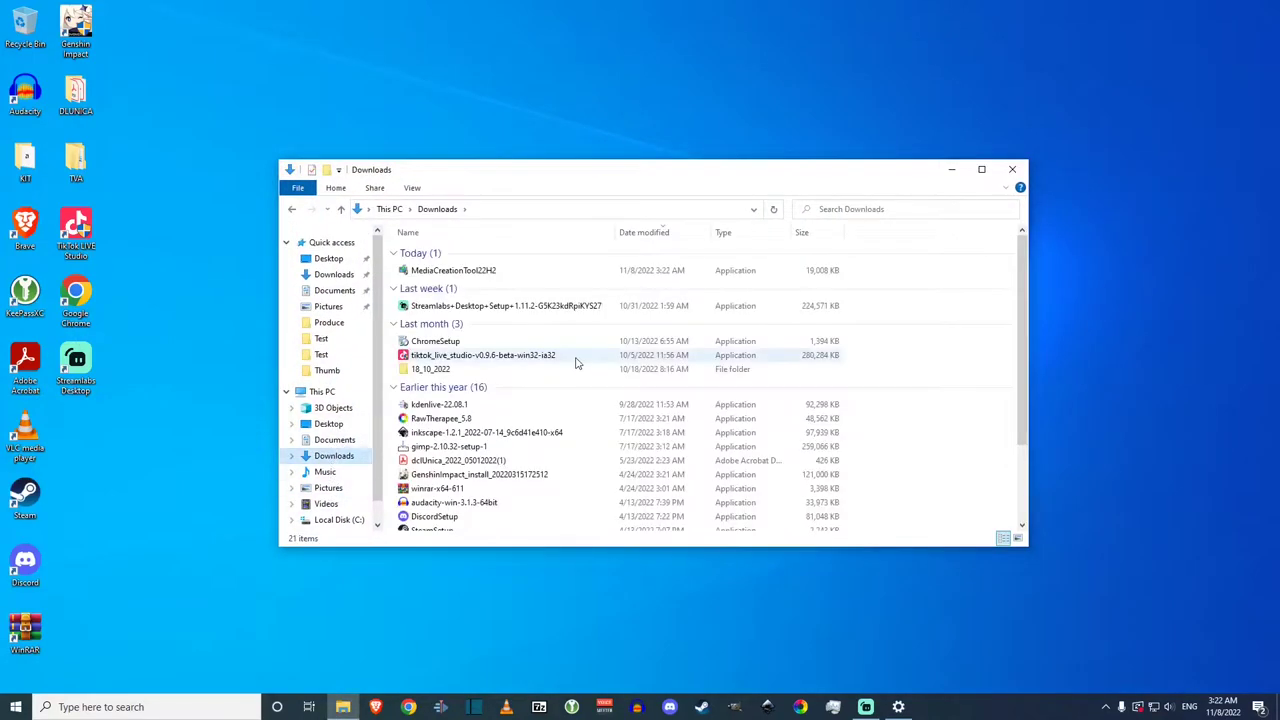
double_click(441, 272)
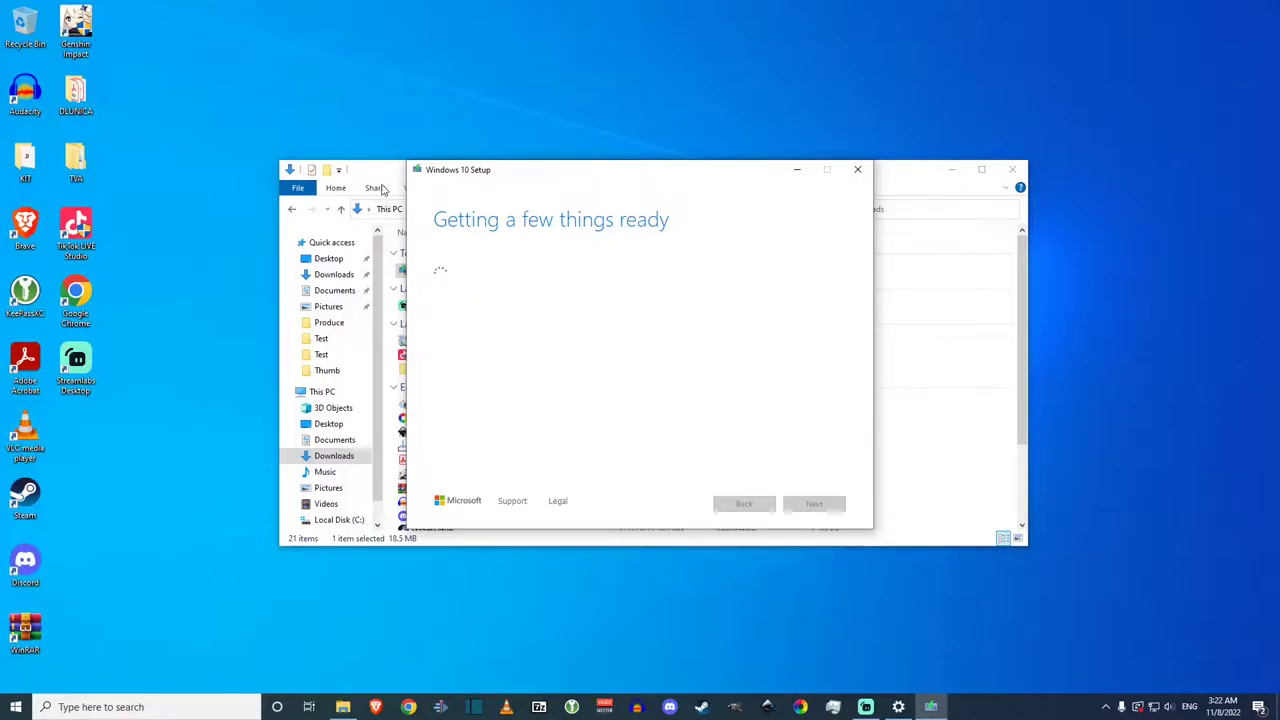
Close the Downloads window and accept the Windows 10 license terms.
click(300, 496)
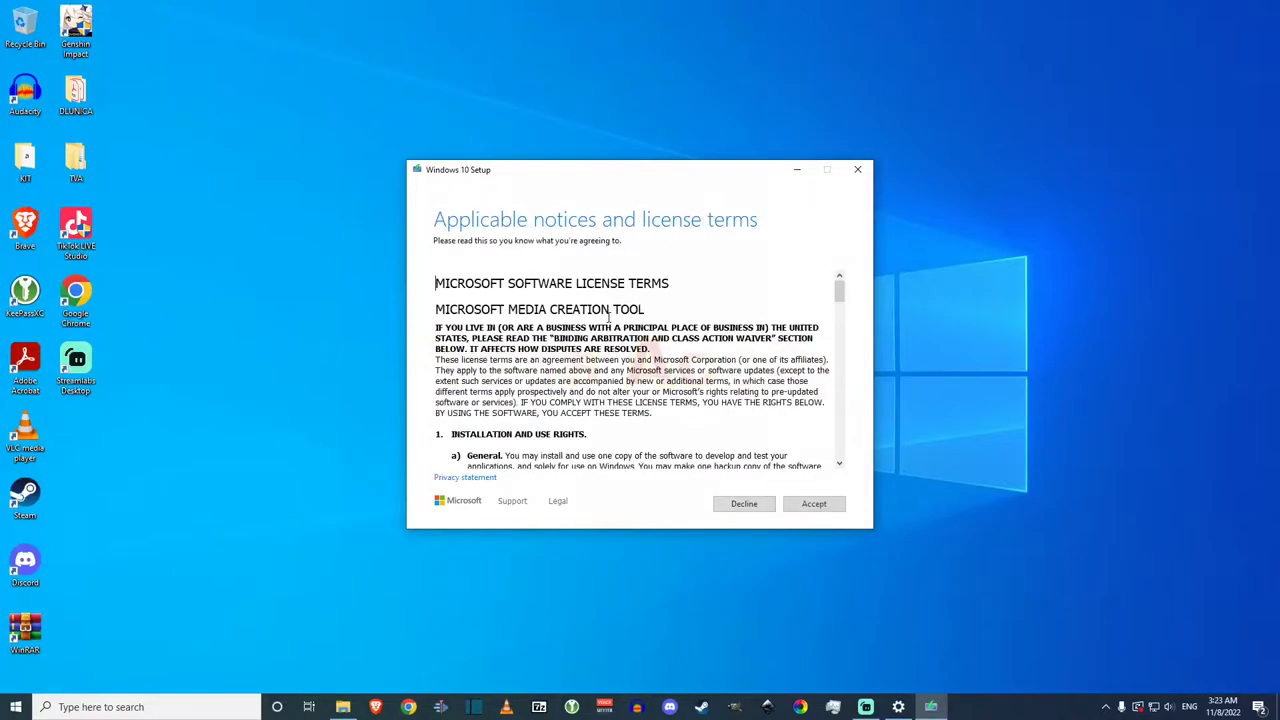
click(813, 503)
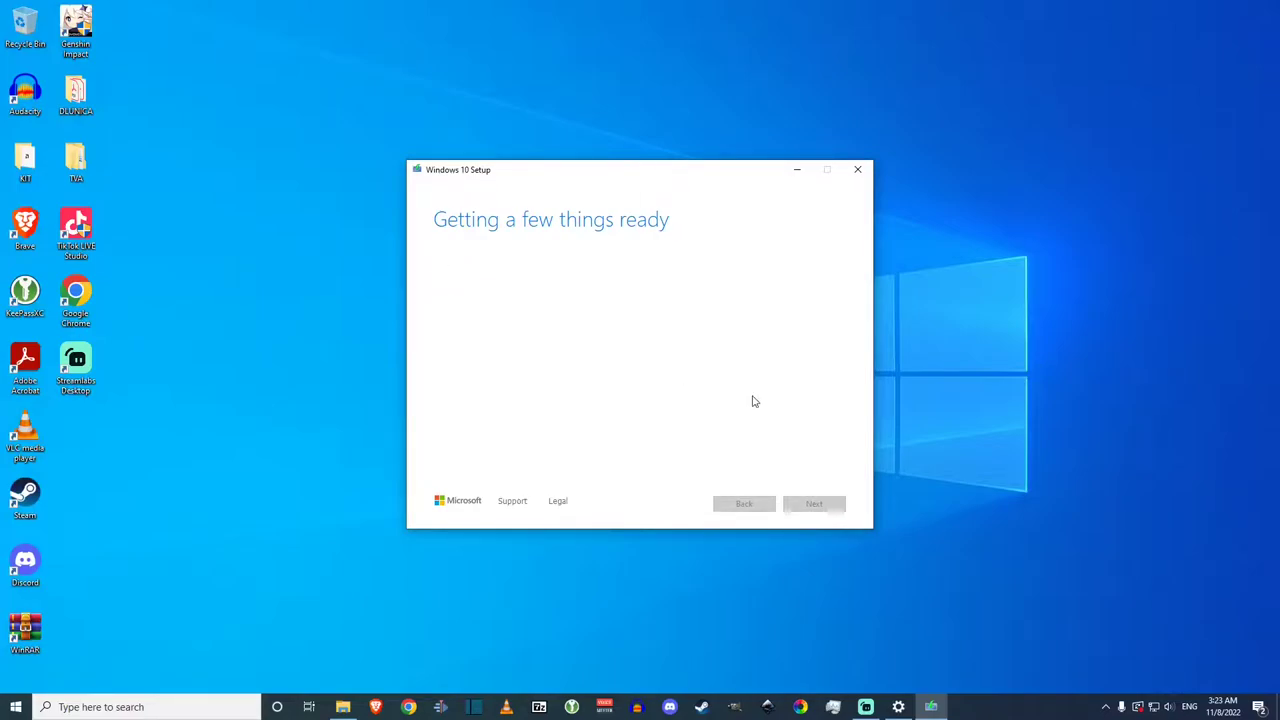
mouse_move(597, 176)
mouse_down()
mouse_move(605, 194)
mouse_move(594, 192)
mouse_up()
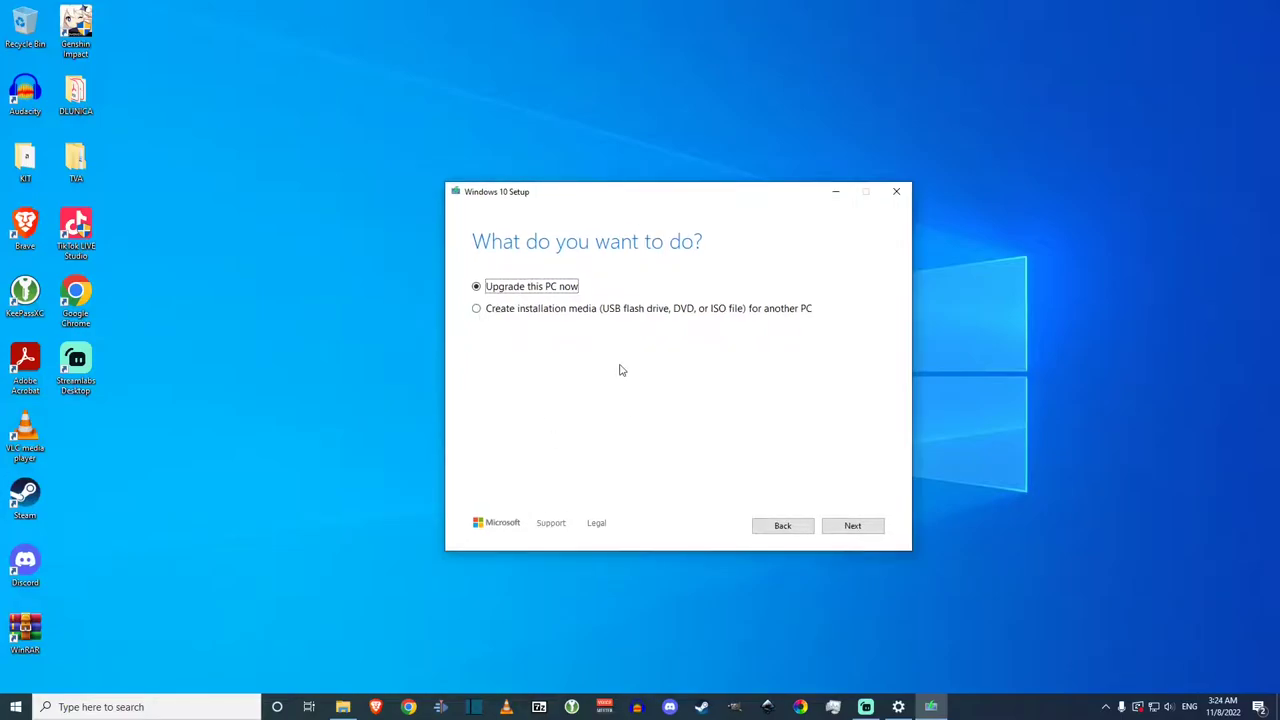
Choose installation media for another PC and untick the recommended options.
click(477, 309)
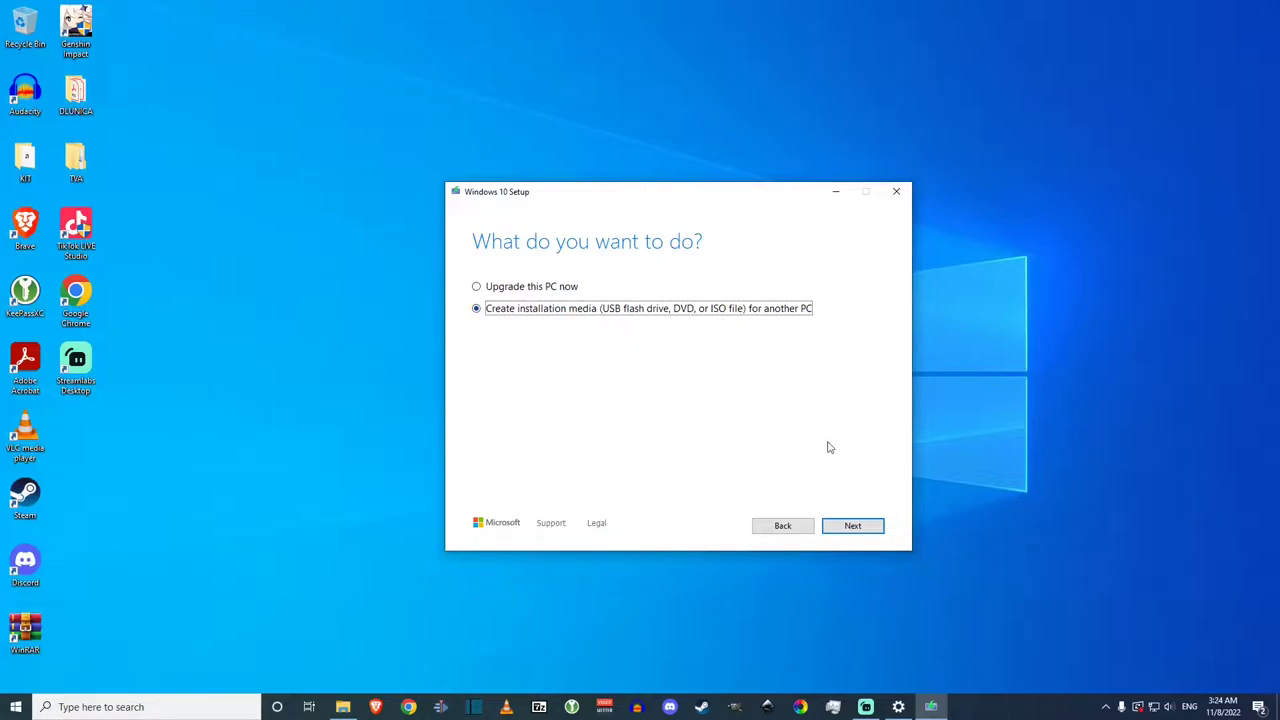
click(852, 527)
click(477, 406)
Keep English (United States) and 64-bit (x64), then continue to the media choice.
click(659, 299)
click(659, 299)
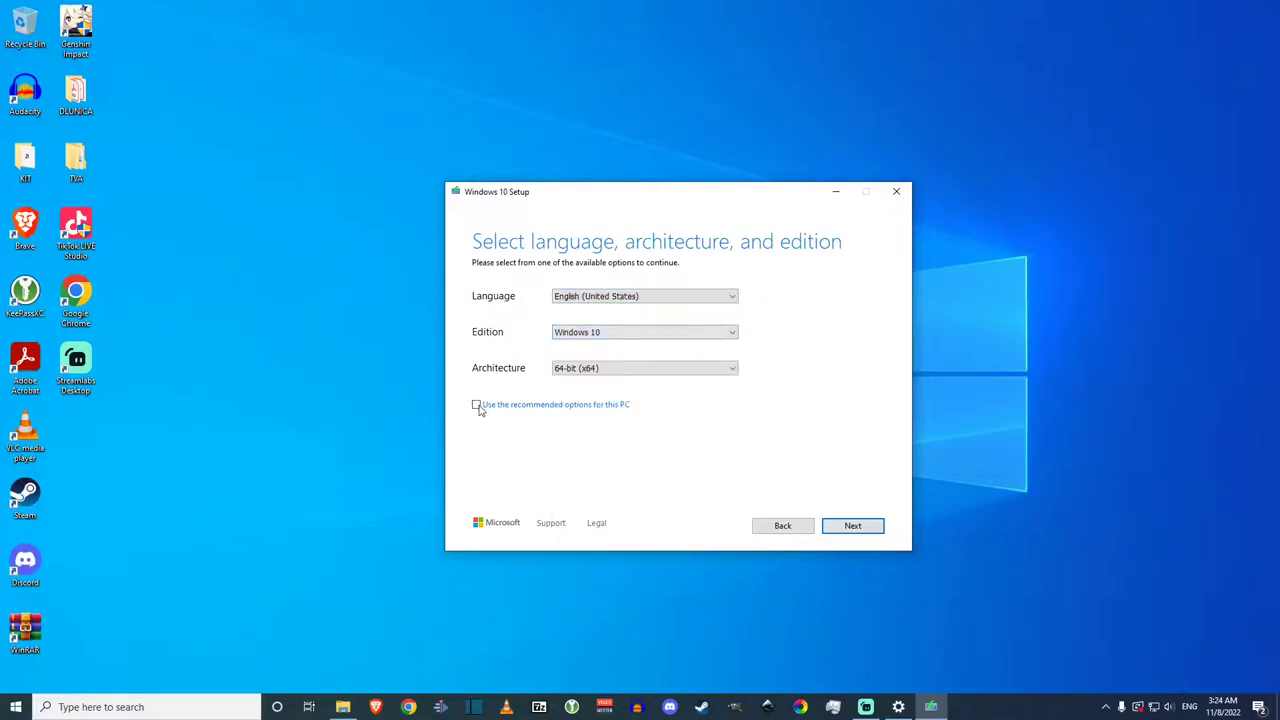
click(655, 368)
click(574, 396)
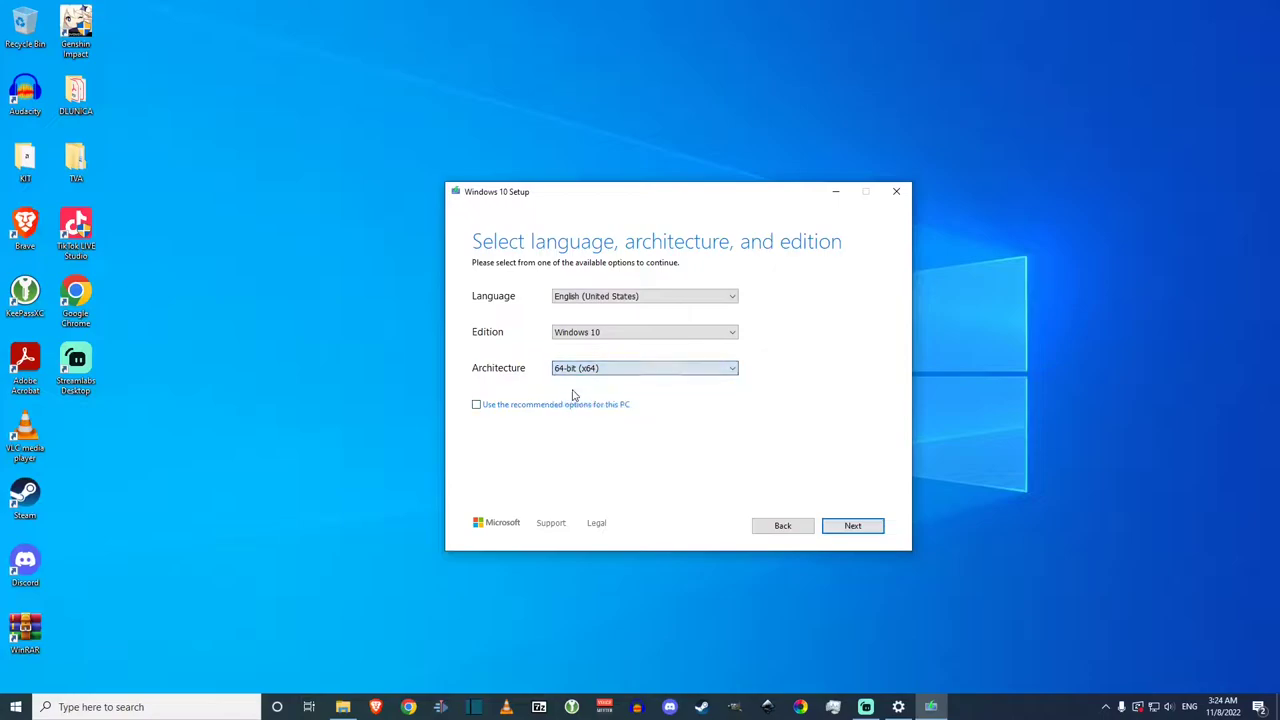
click(716, 373)
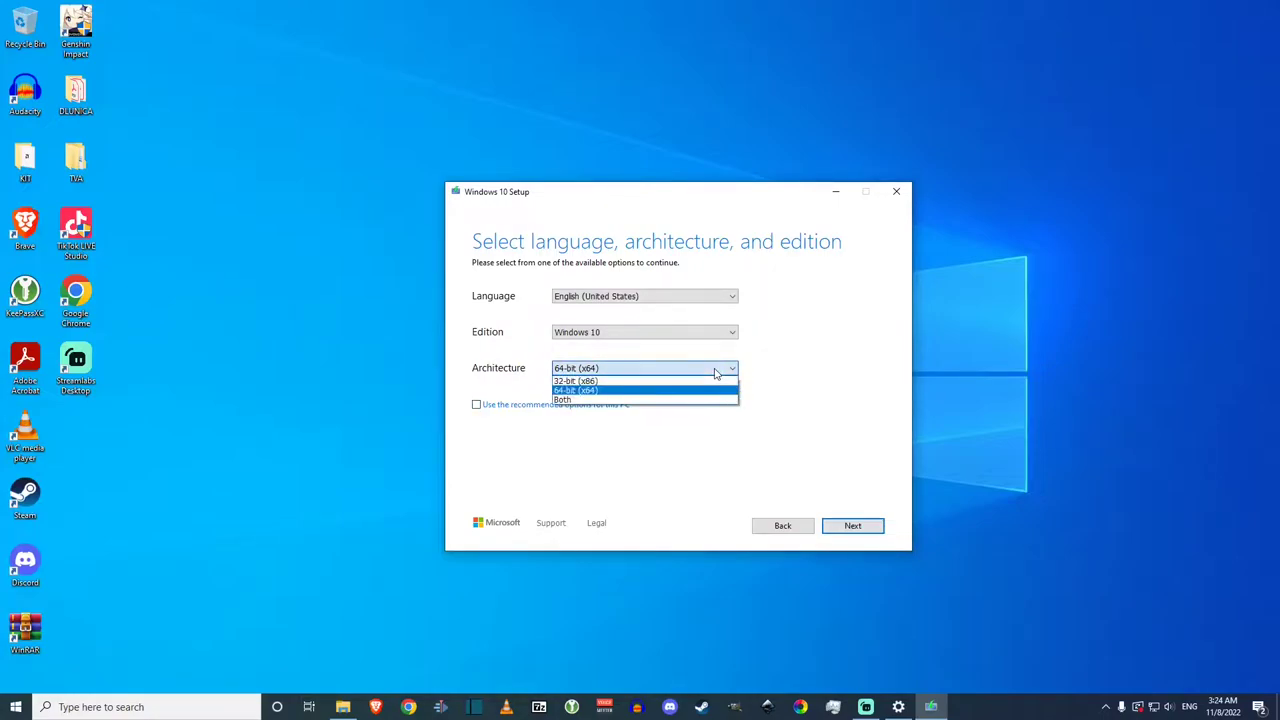
click(588, 375)
click(698, 367)
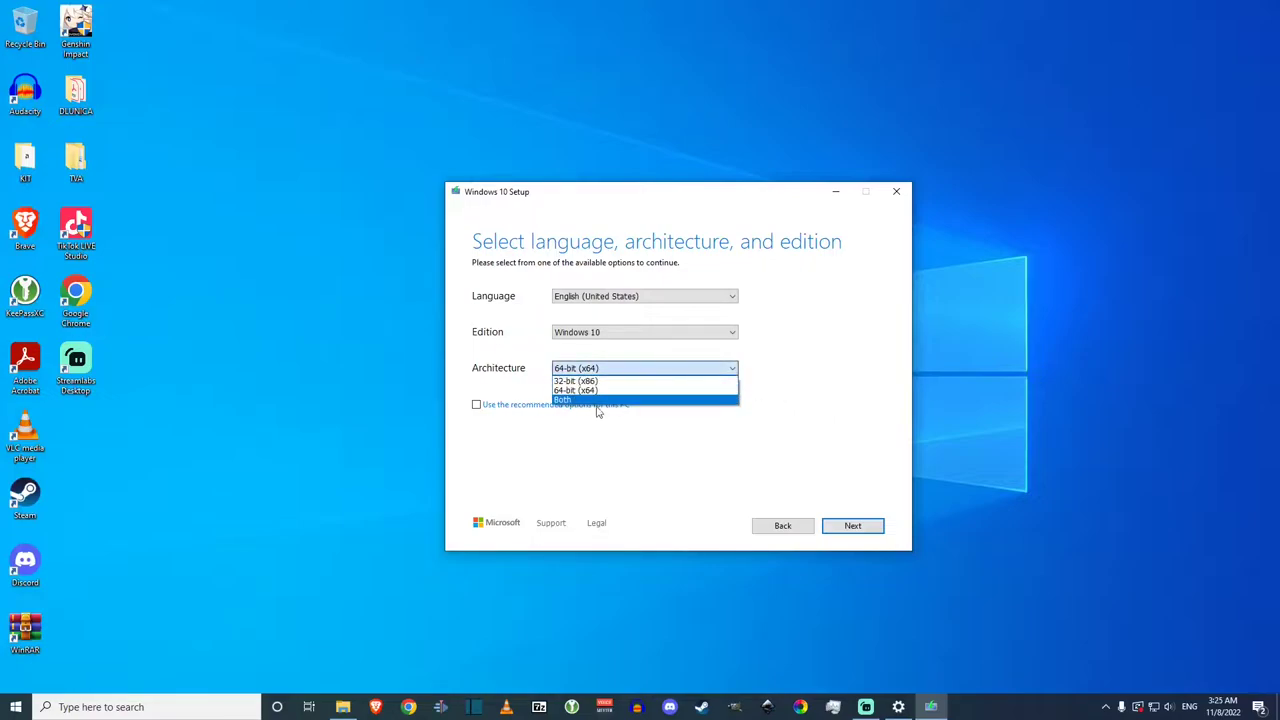
click(876, 427)
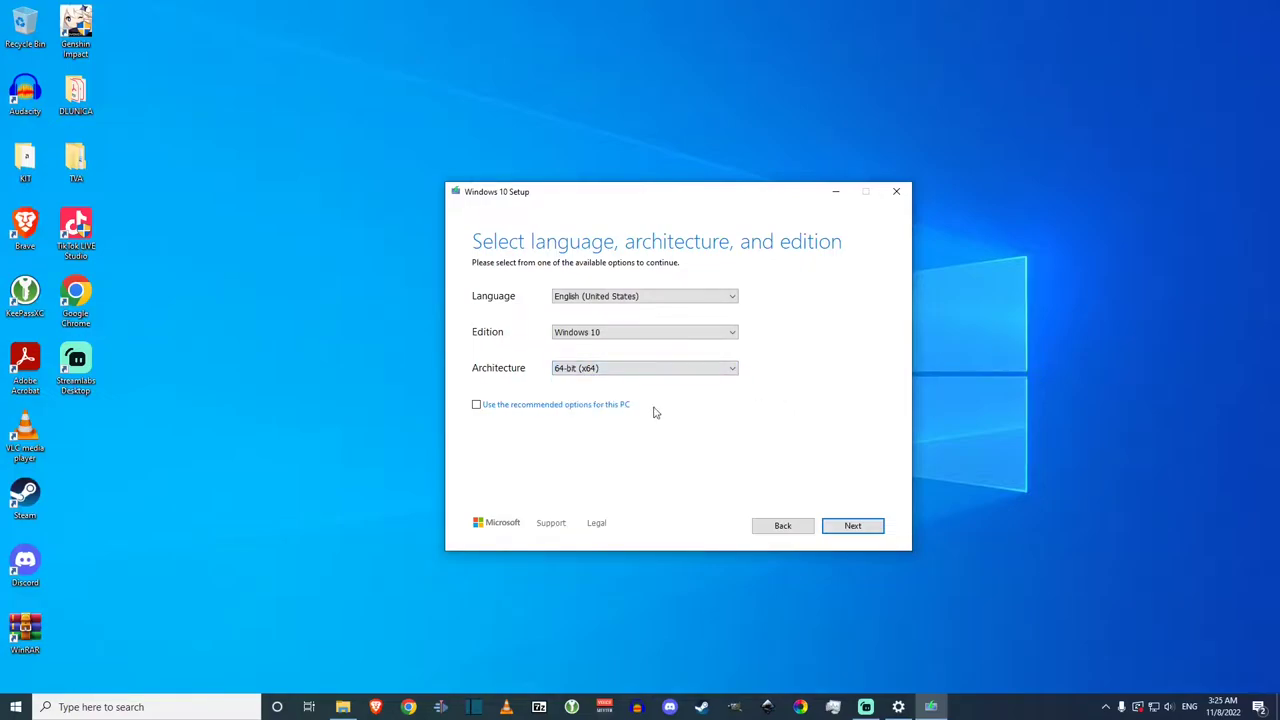
key(Return)
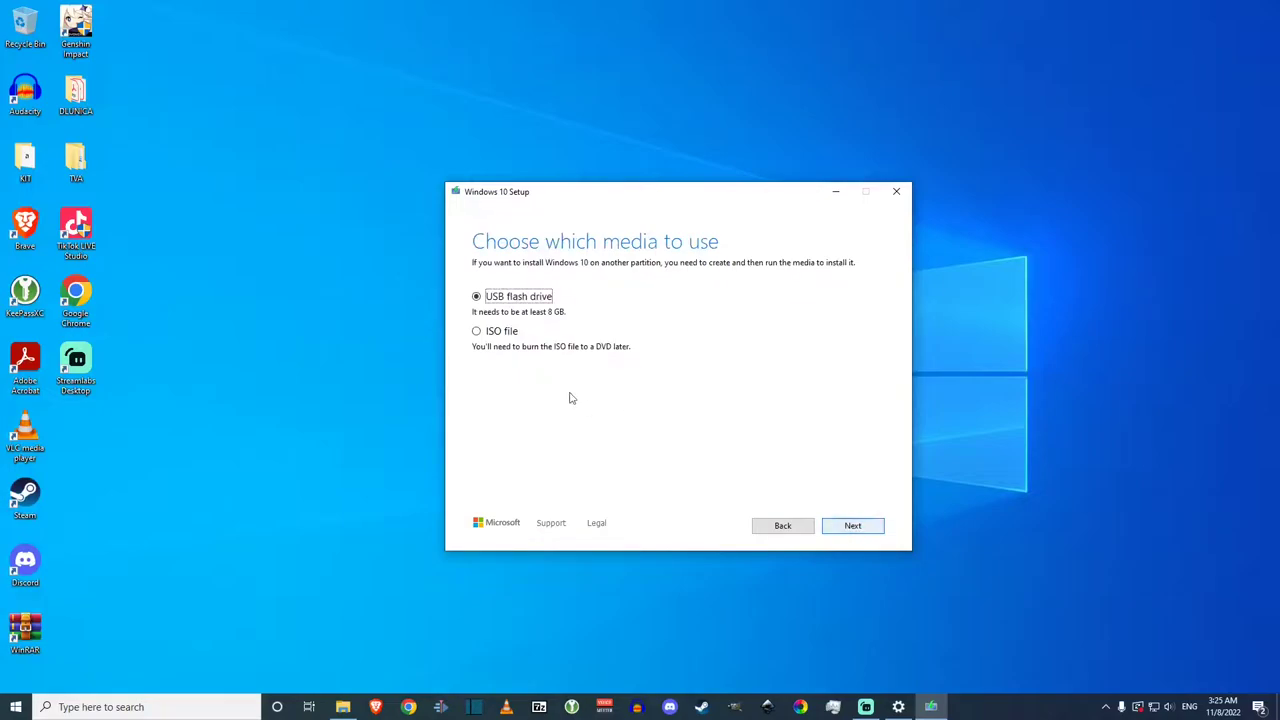
Choose ISO file as the media and proceed to the save-location dialog.
click(477, 335)
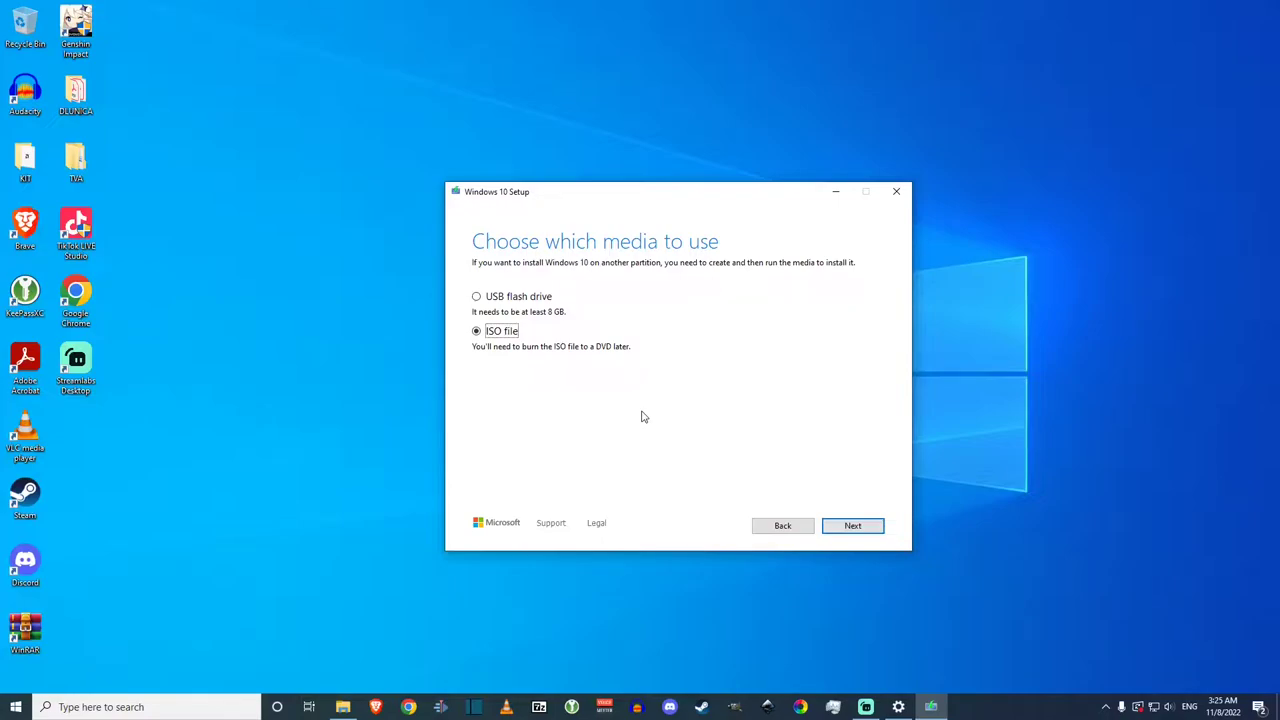
click(852, 525)
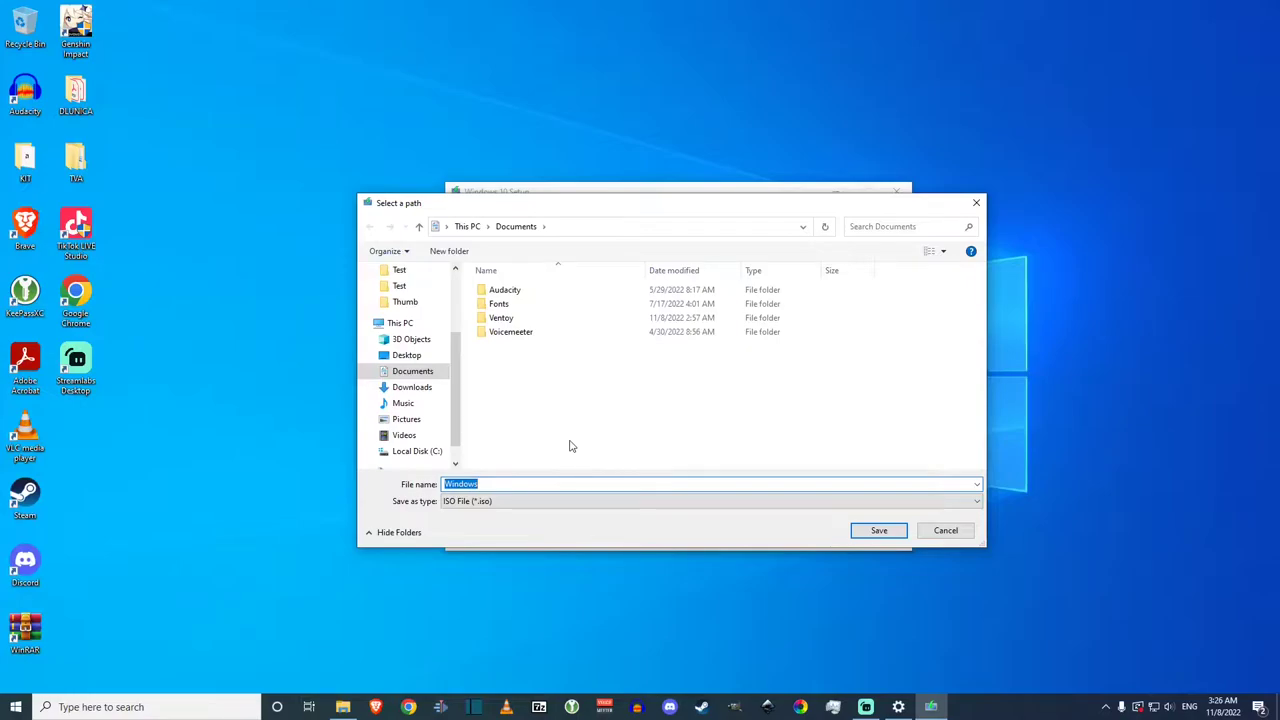
drag(663, 209, 707, 213)
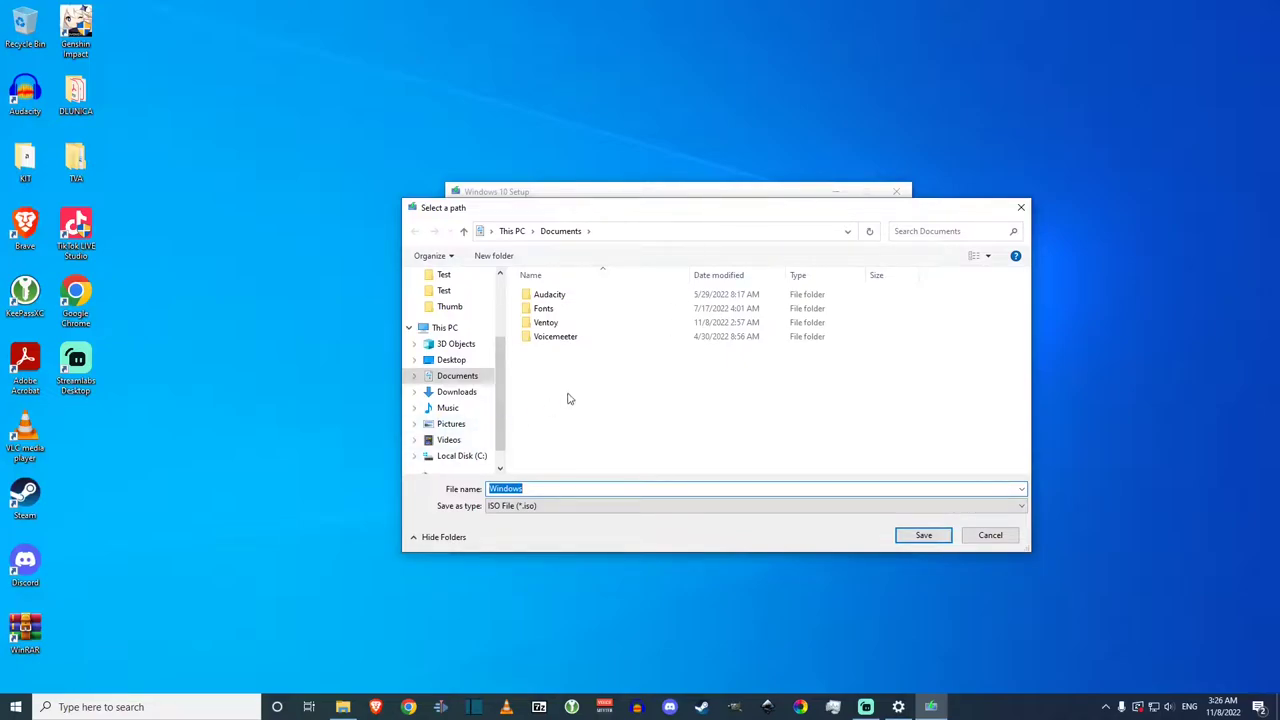
Create a Windows_10_install folder in Documents and save the Windows ISO there.
click(894, 366)
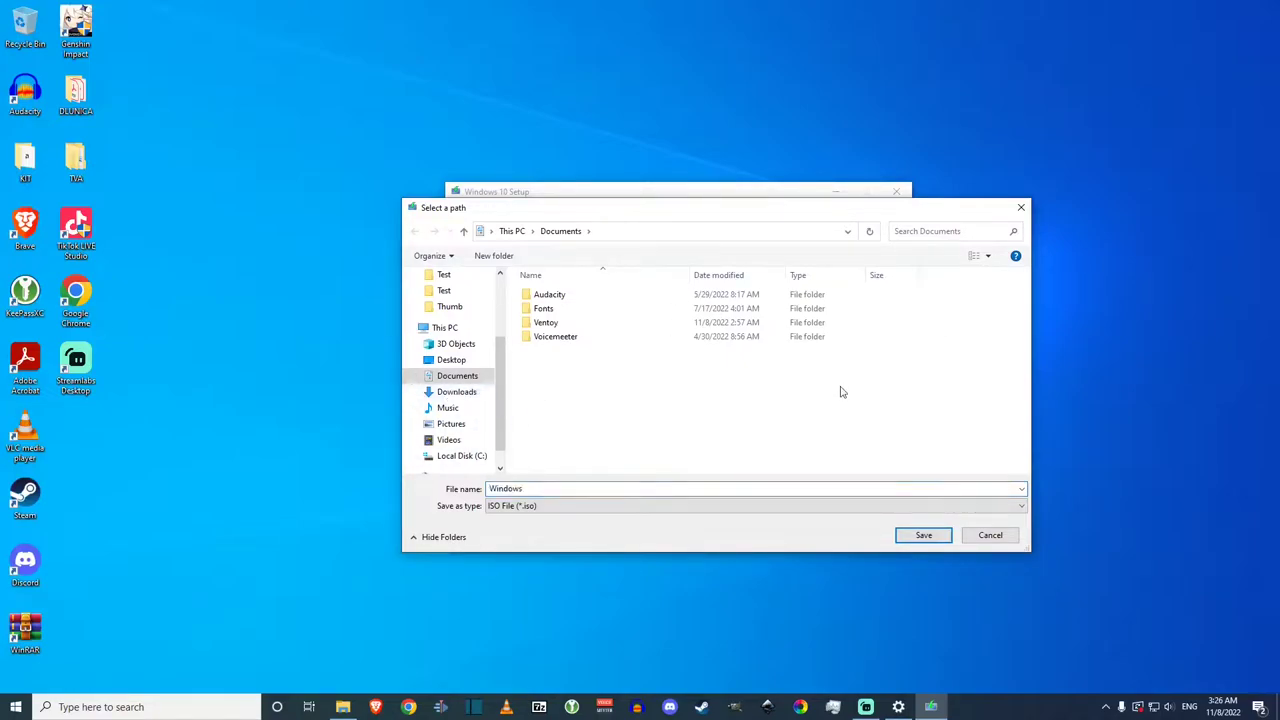
right_click(573, 443)
mouse_move(633, 586)
click(748, 582)
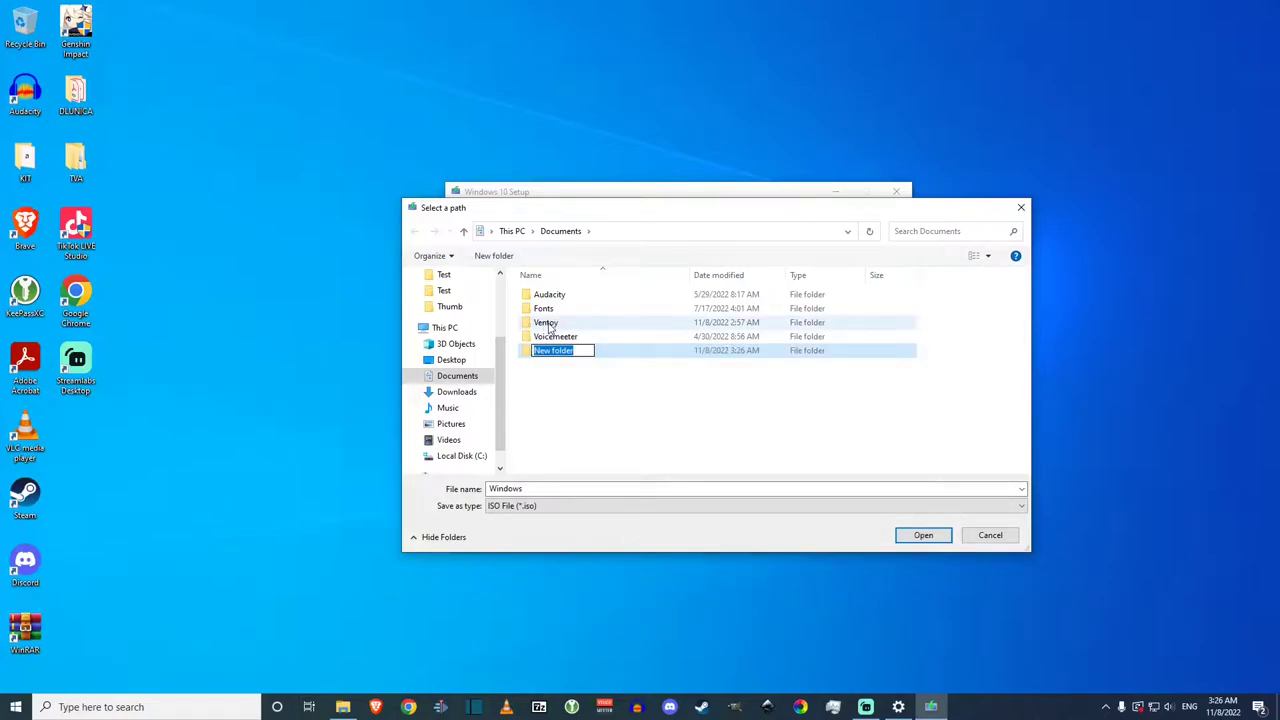
text(Windows_10_install)
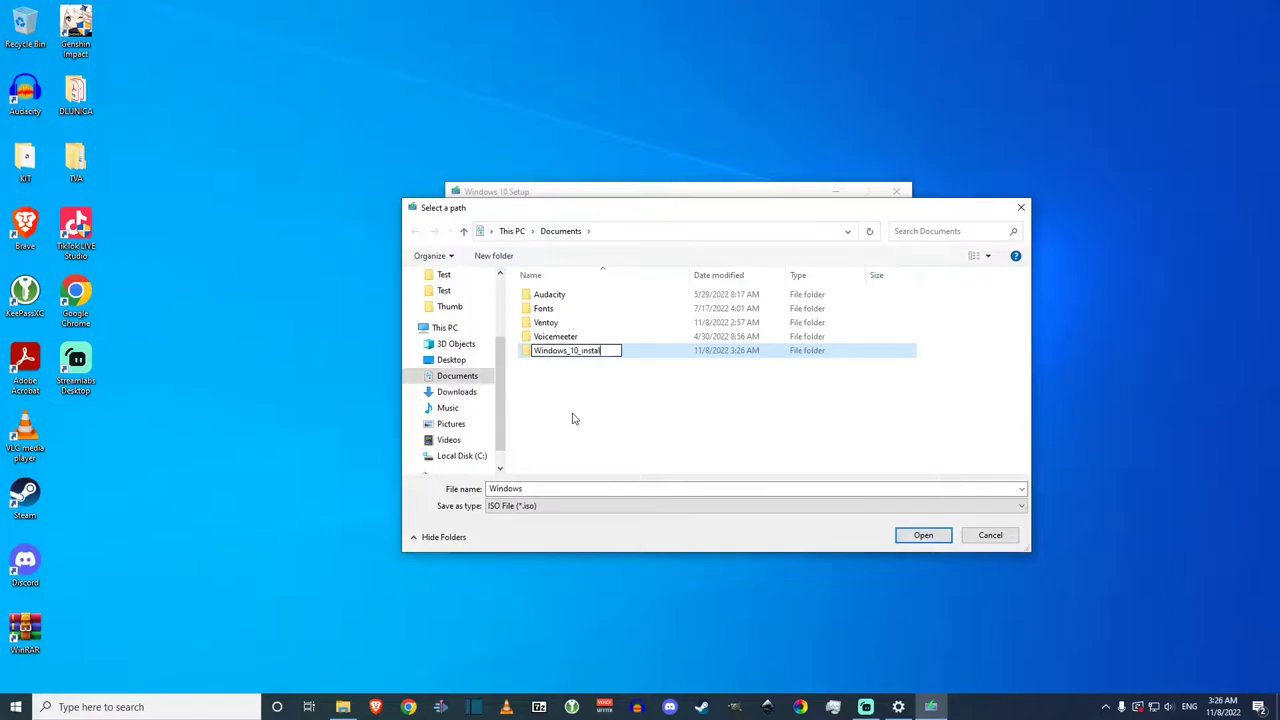
key(Return)
key(Return)
click(915, 535)
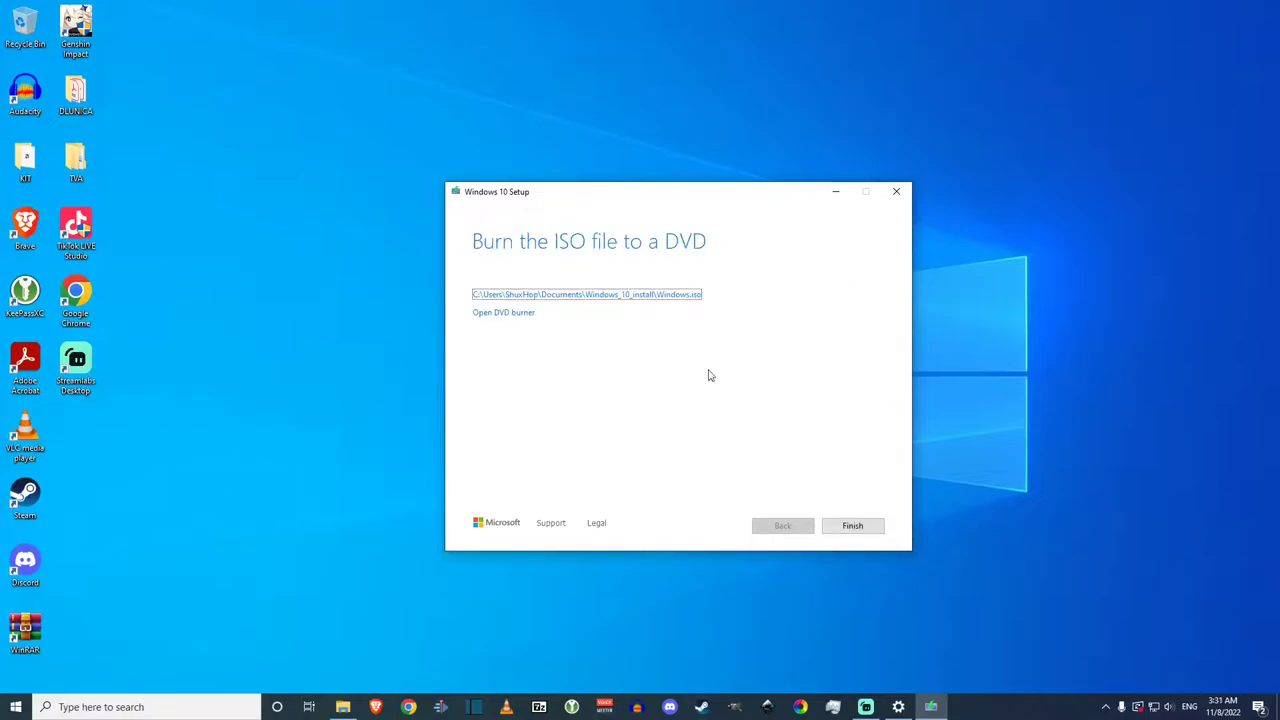
Finish the Media Creation Tool and open File Explorer.
mouse_move(647, 194)
mouse_down()
mouse_move(585, 198)
mouse_move(646, 191)
mouse_up()
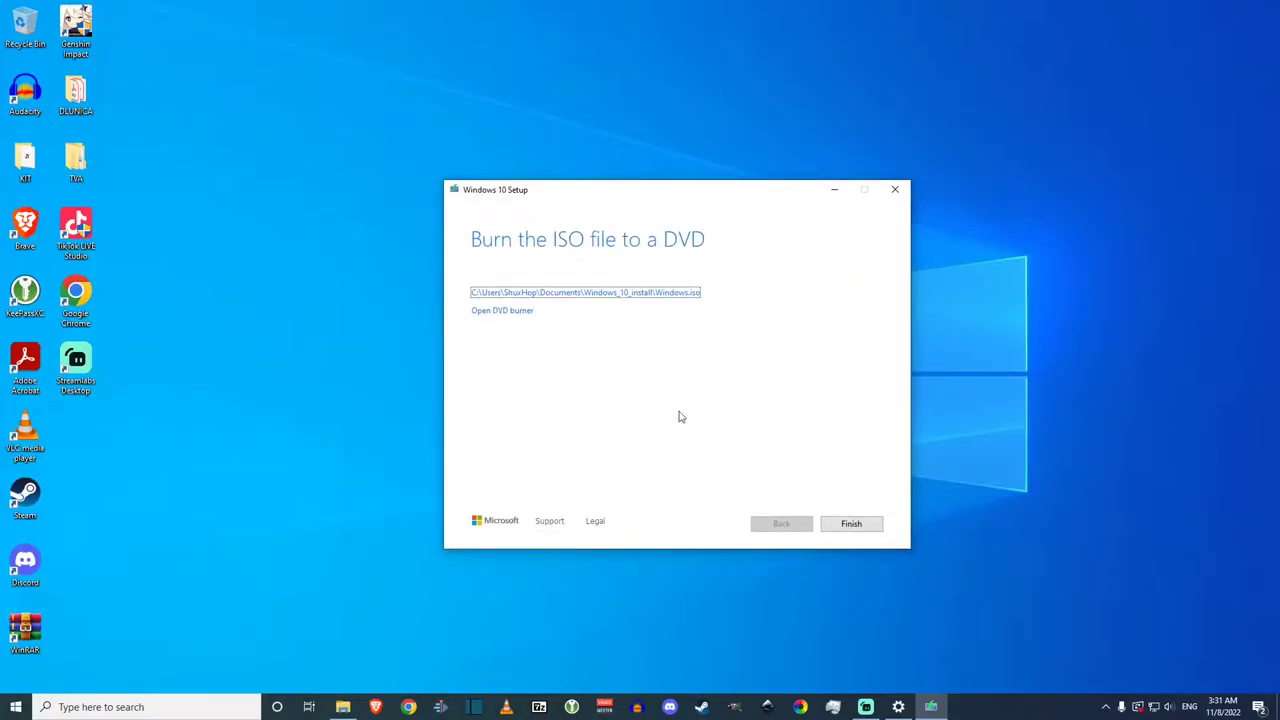
click(851, 524)
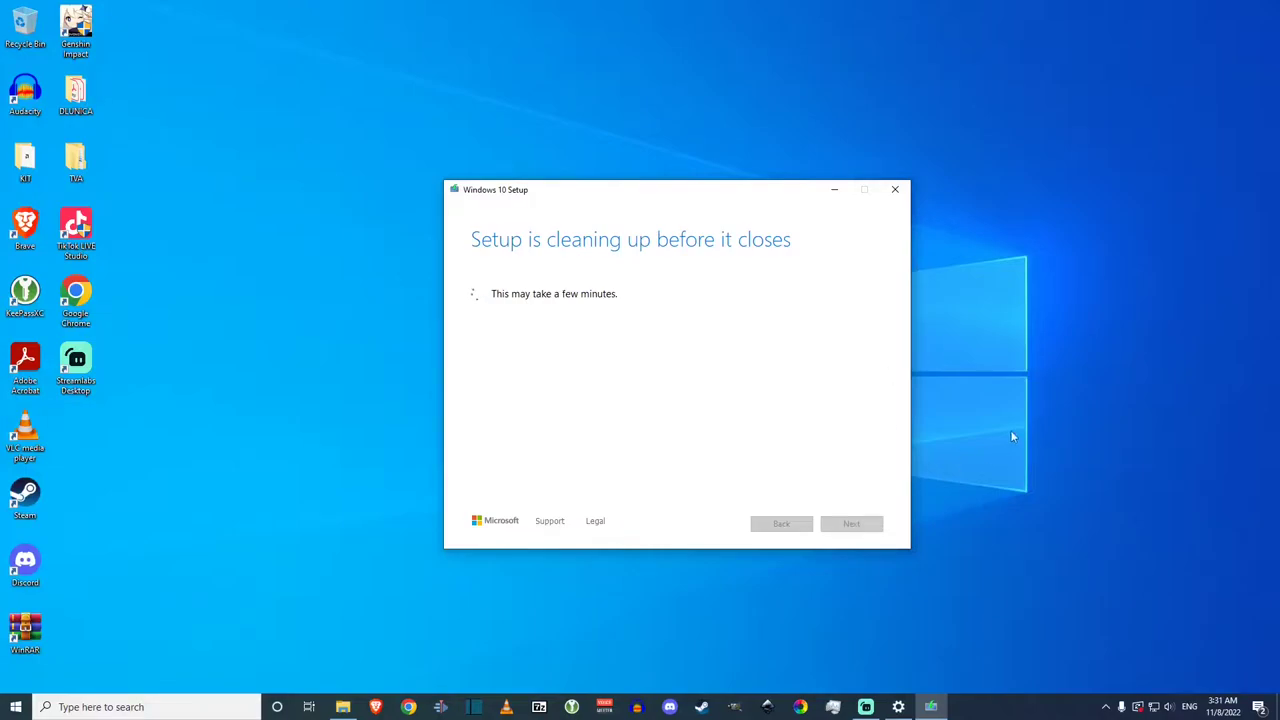
click(343, 707)
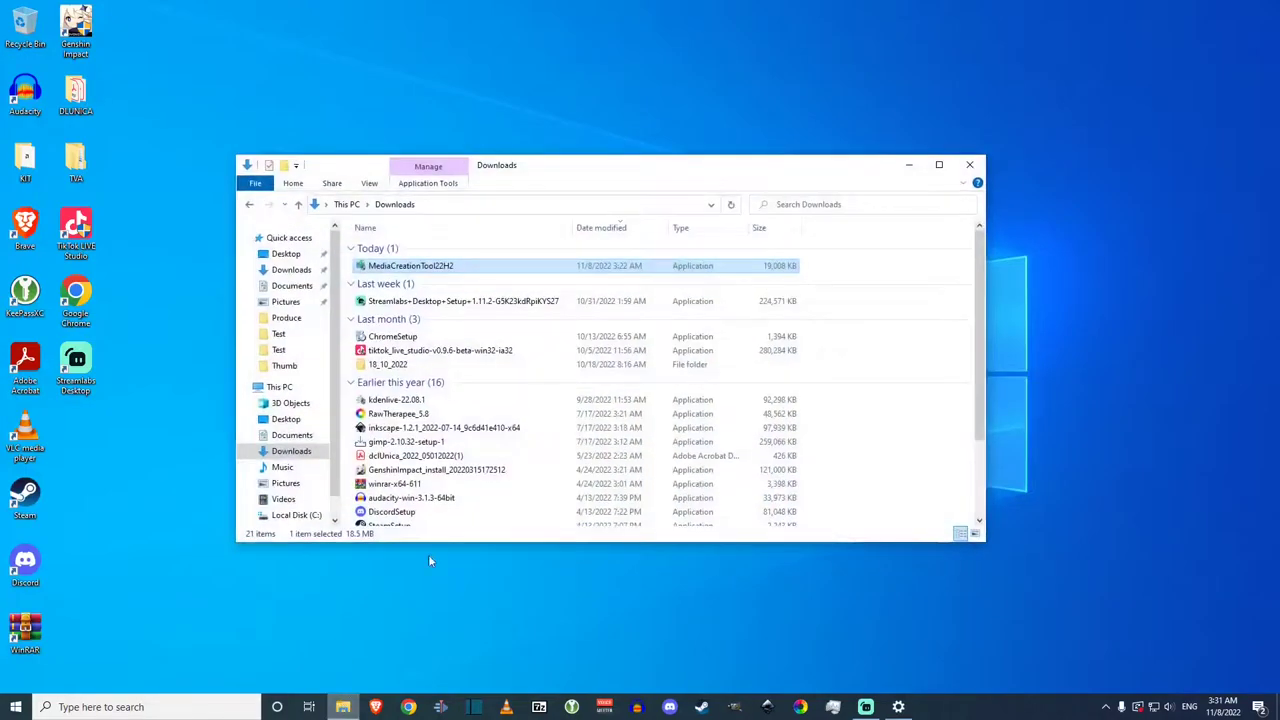
Check in Properties that Windows in Documents\Windows_10_install is an .iso file.
click(291, 436)
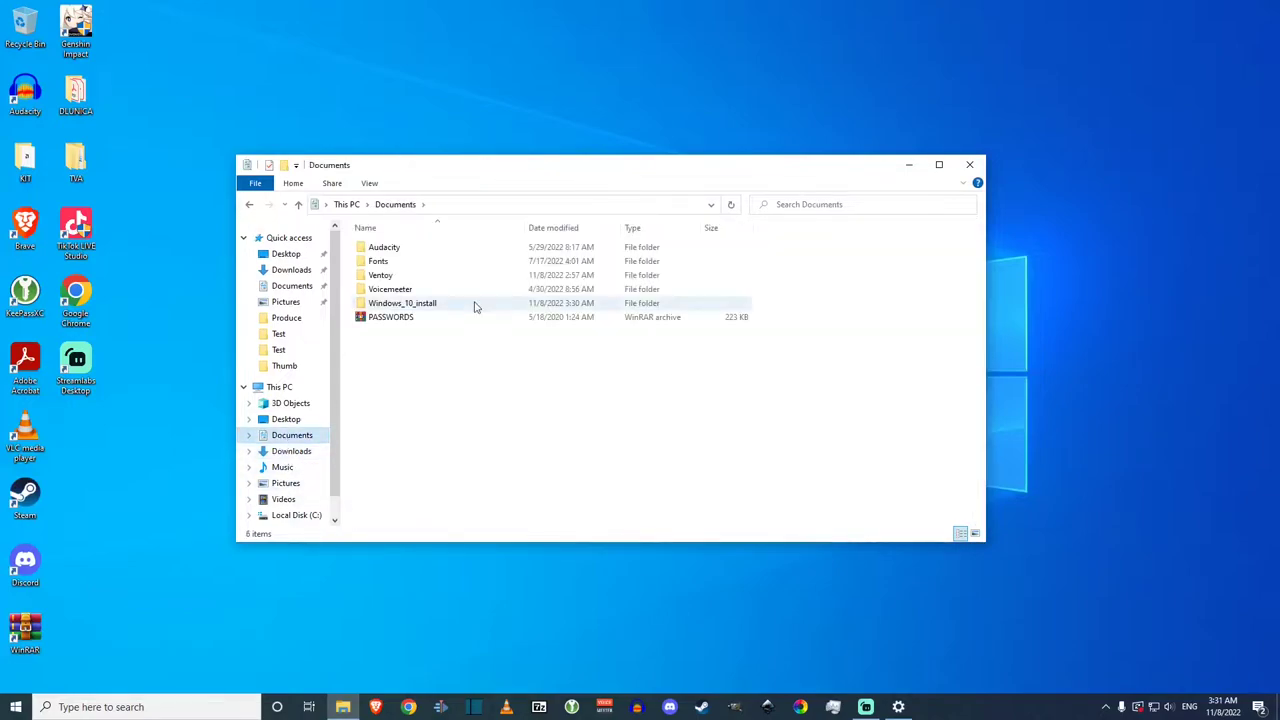
double_click(386, 304)
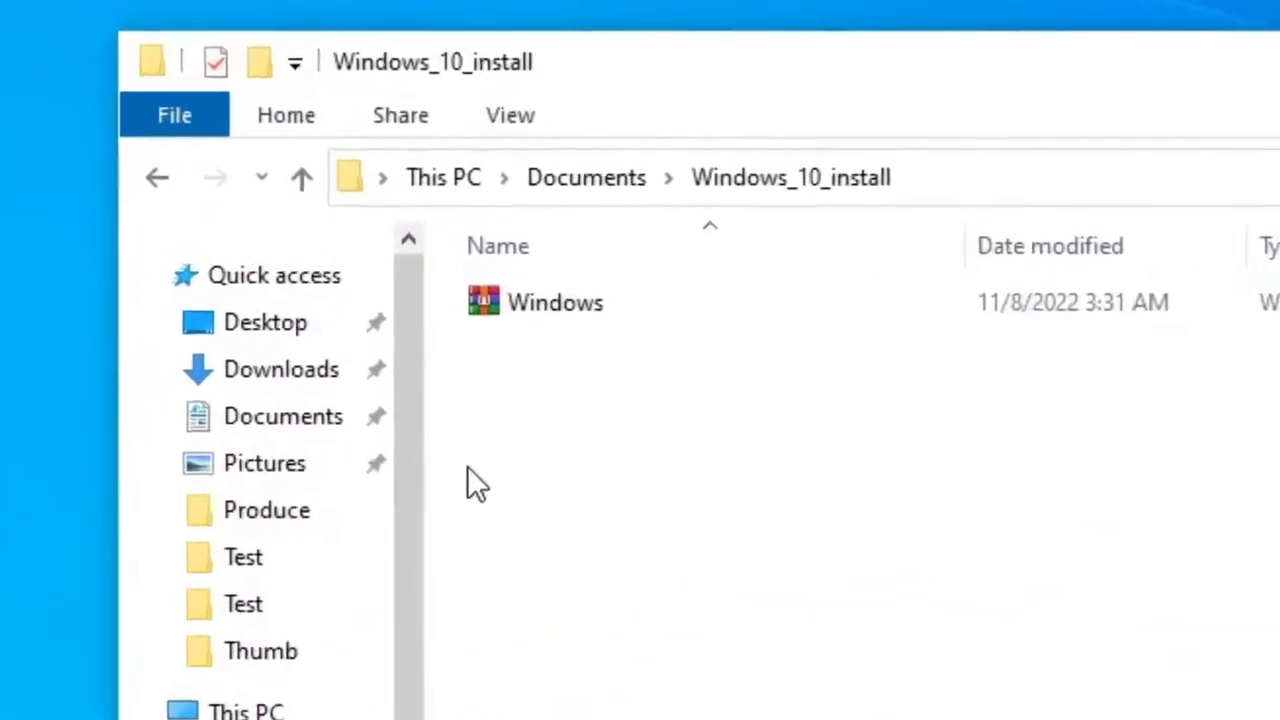
click(386, 247)
right_click(586, 314)
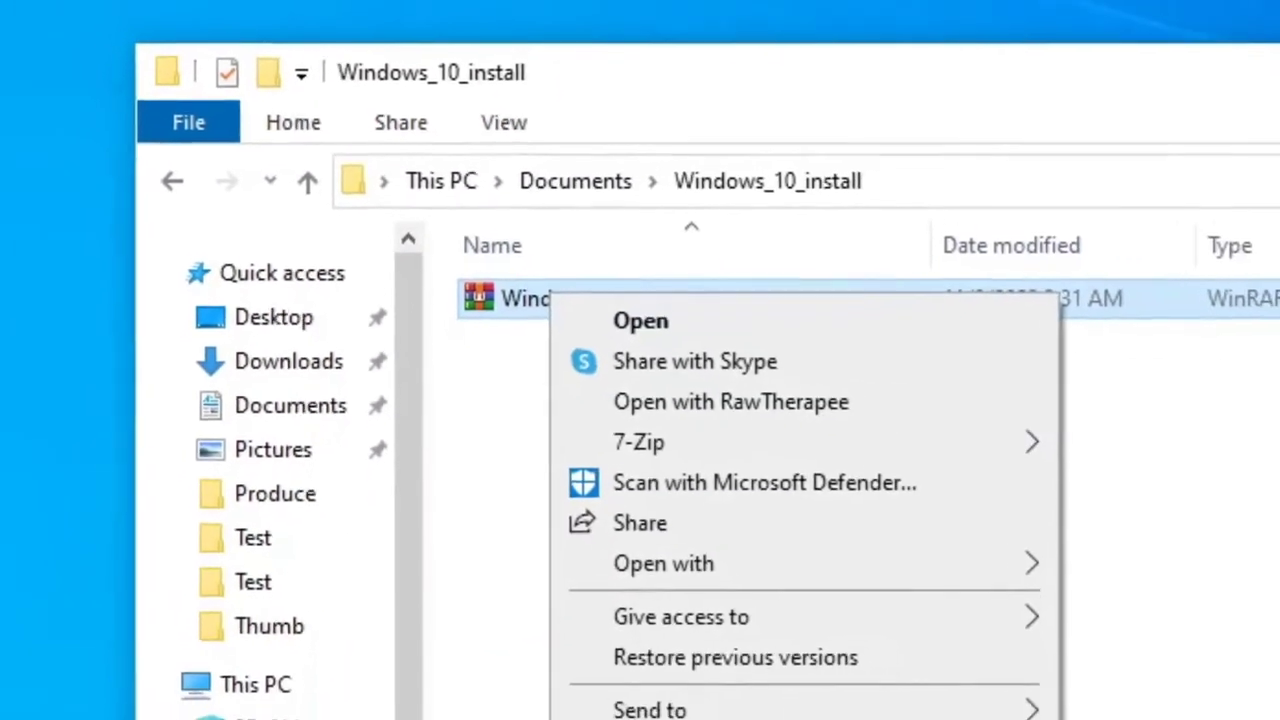
click(758, 719)
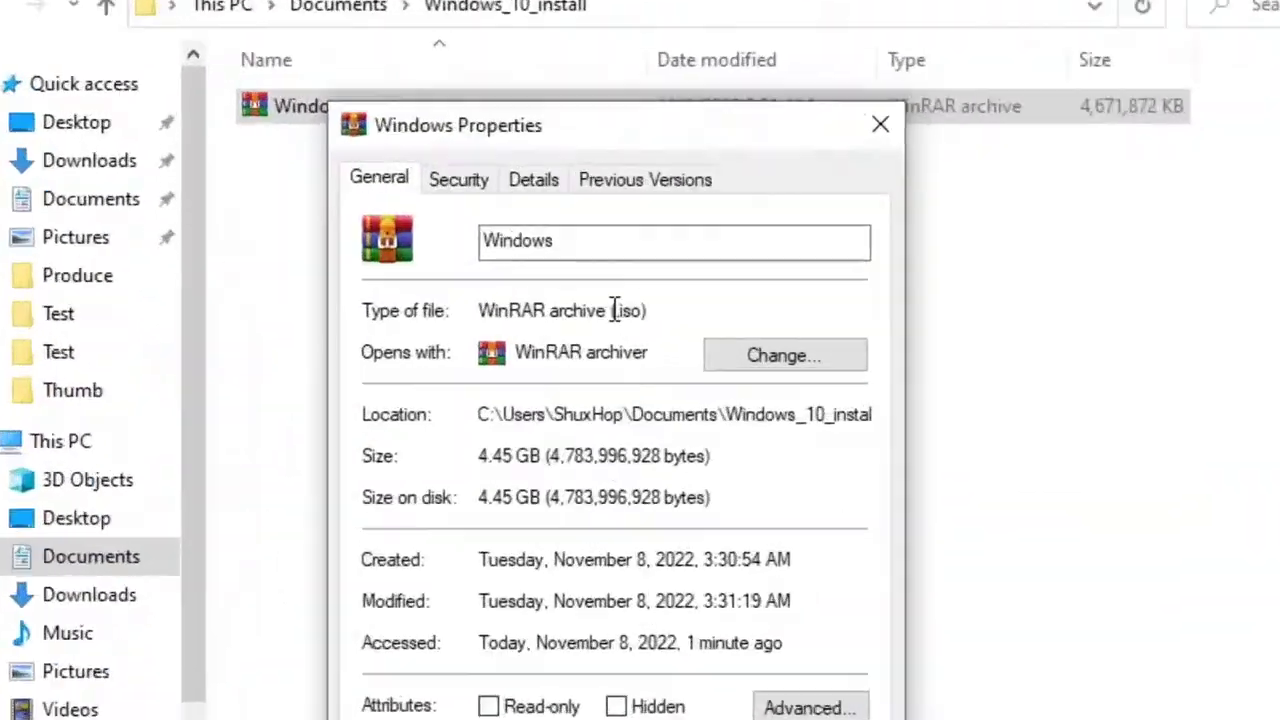
drag(614, 310, 650, 311)
key(Escape)
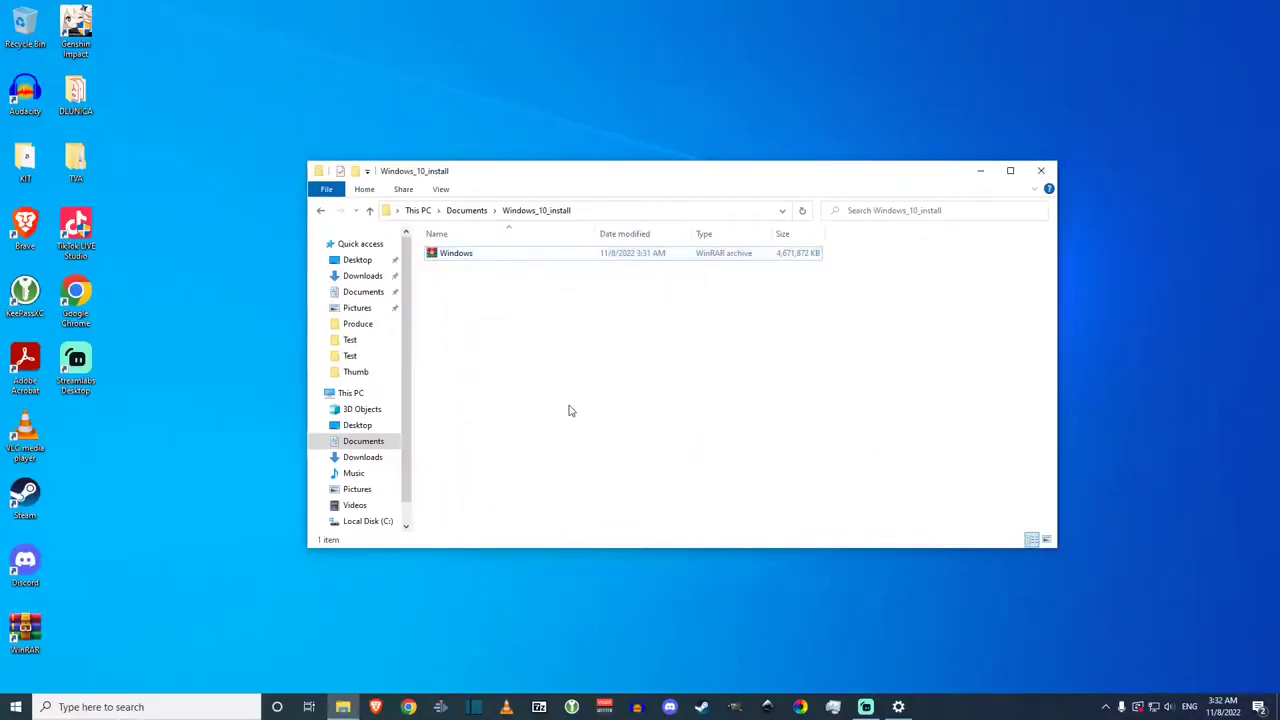
Peek into the Ventoy folder in Documents, then close File Explorer.
key(alt+Up)
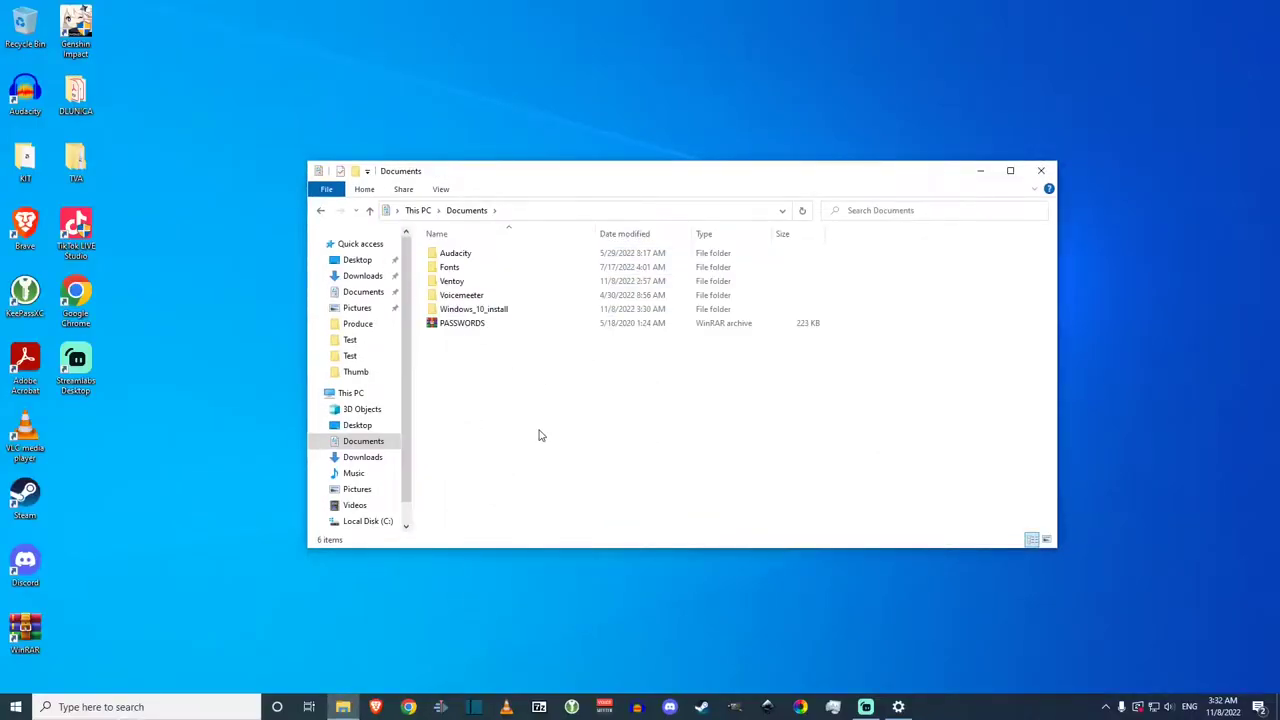
double_click(458, 283)
click(369, 211)
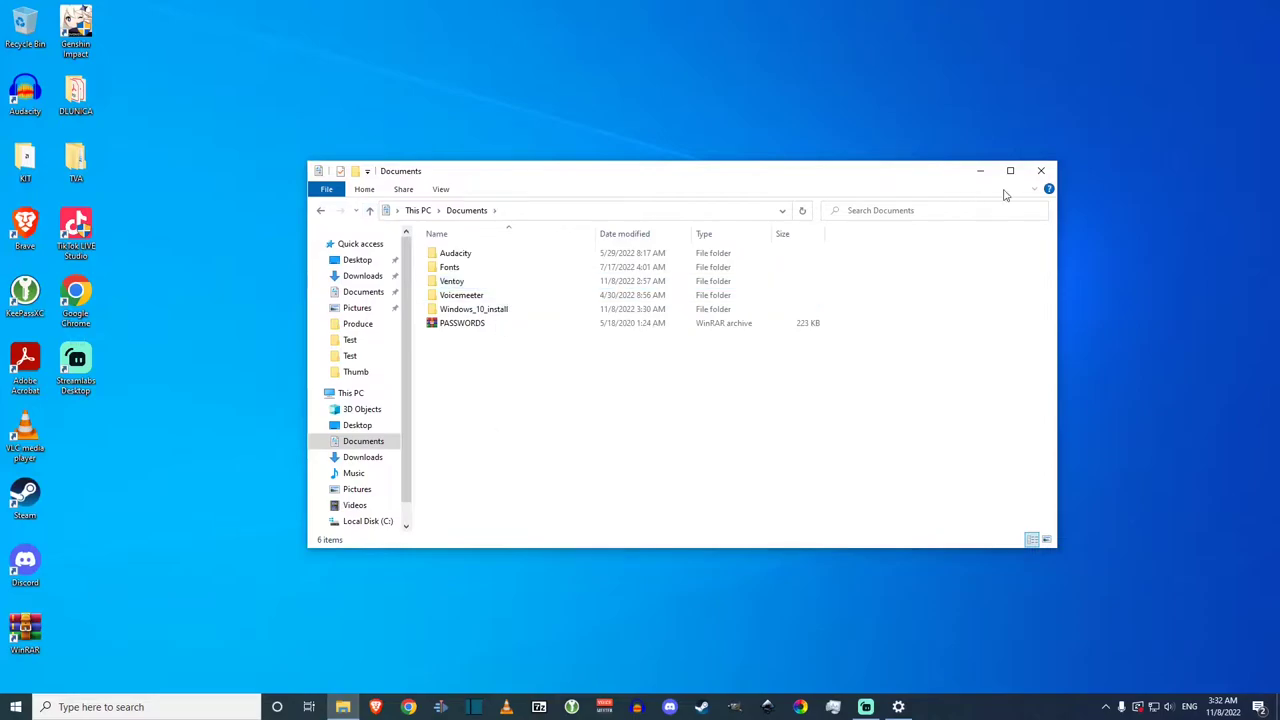
click(1041, 170)
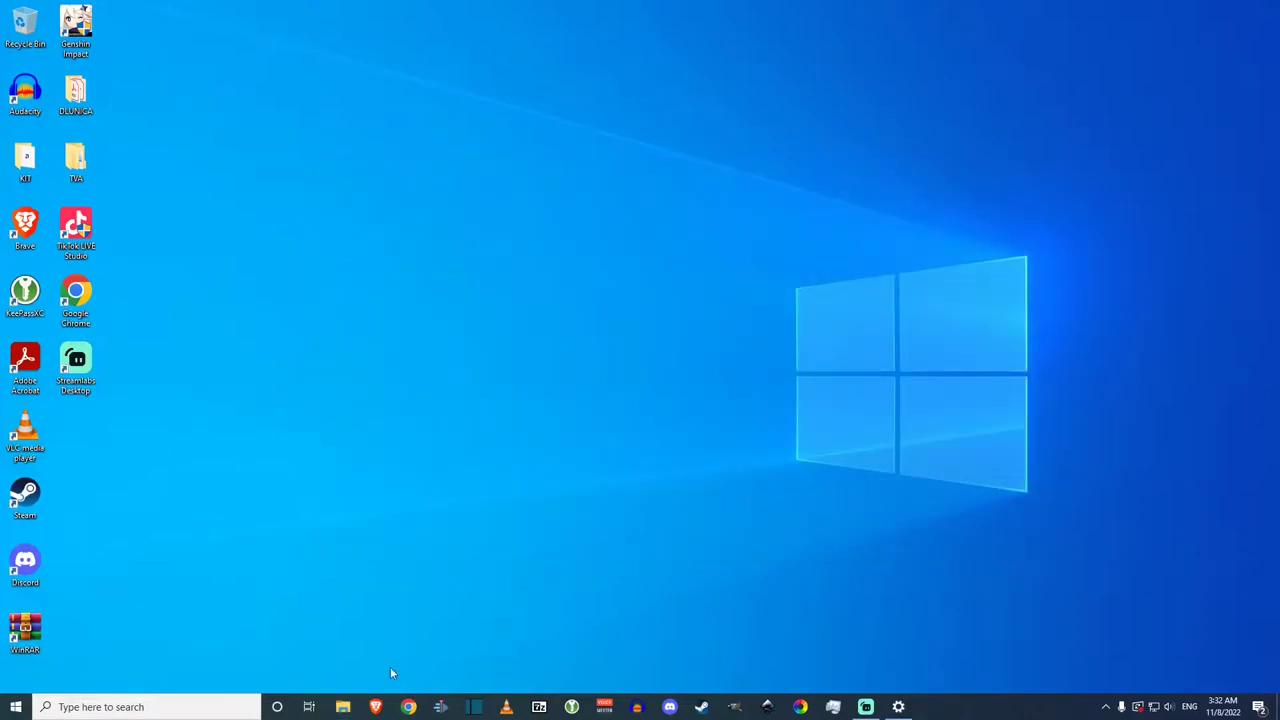
right_click(376, 706)
Search 'ventoy' in a Brave private window and open the Ventoy homepage in a new tab.
click(333, 627)
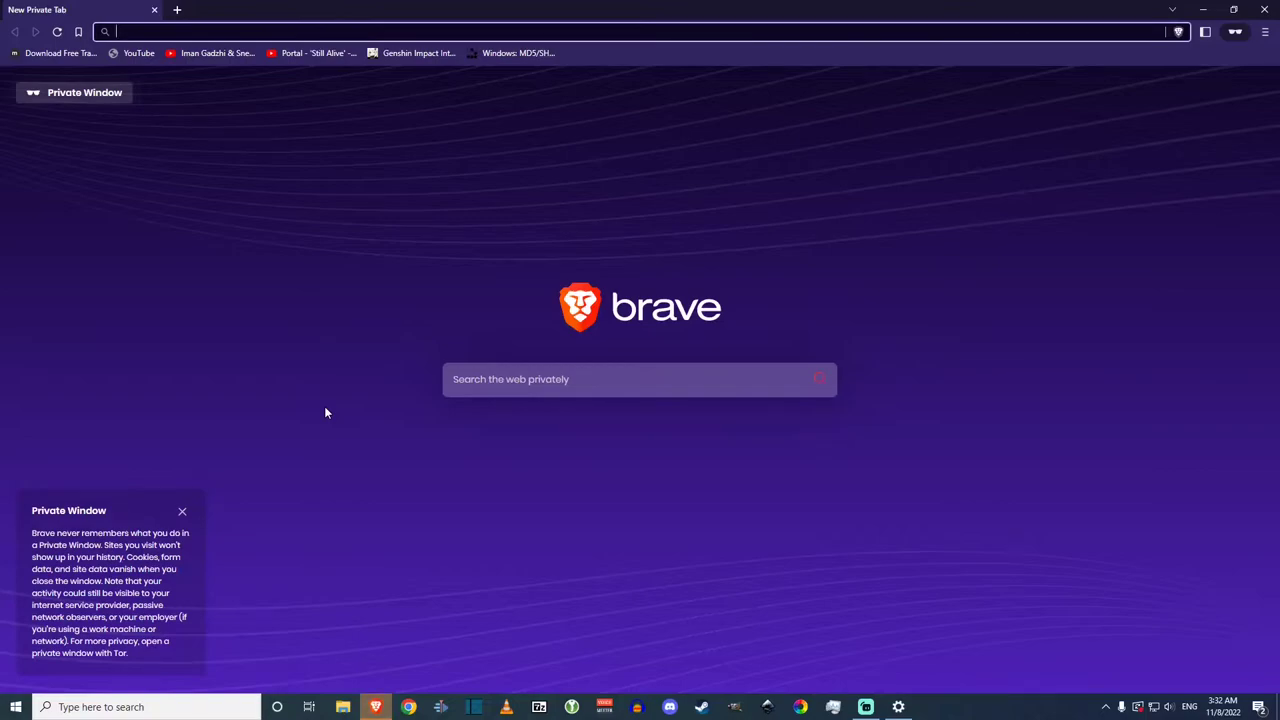
text(ventoy)
key(Return)
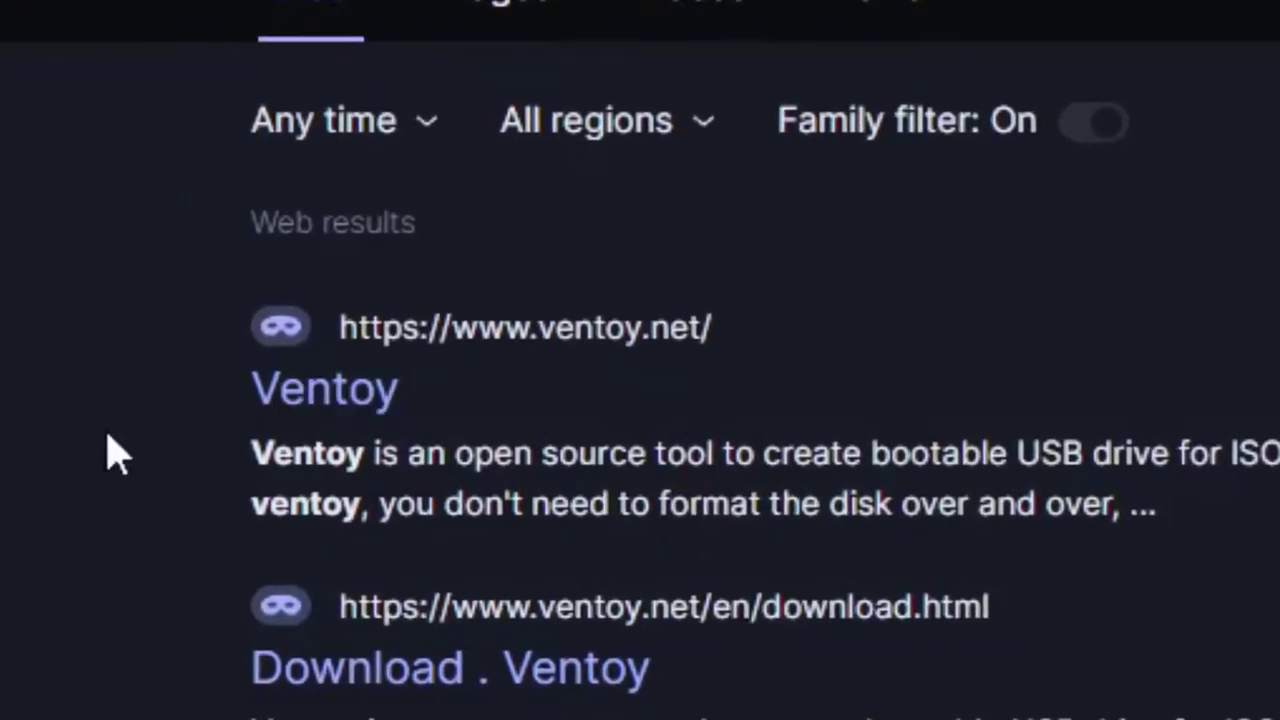
right_click(350, 410)
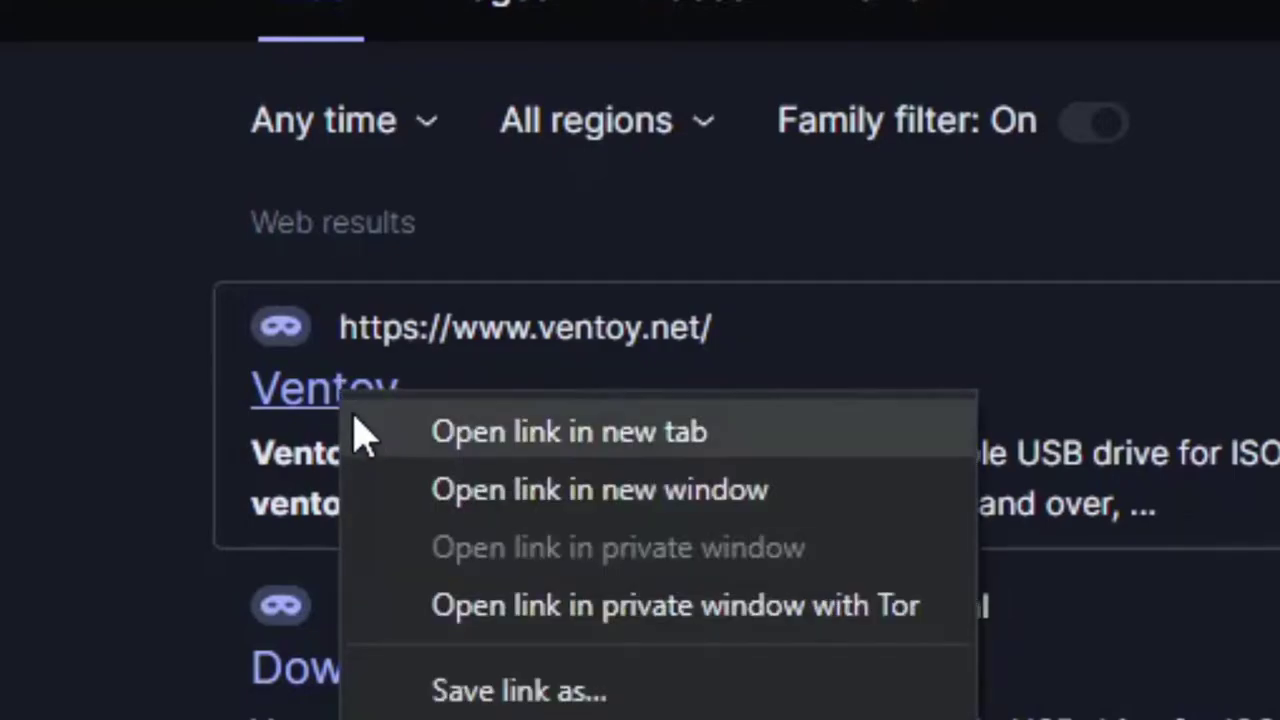
click(362, 431)
Highlight Ventoy's description sentences, including the one about not reformatting the disk.
drag(114, 305, 622, 314)
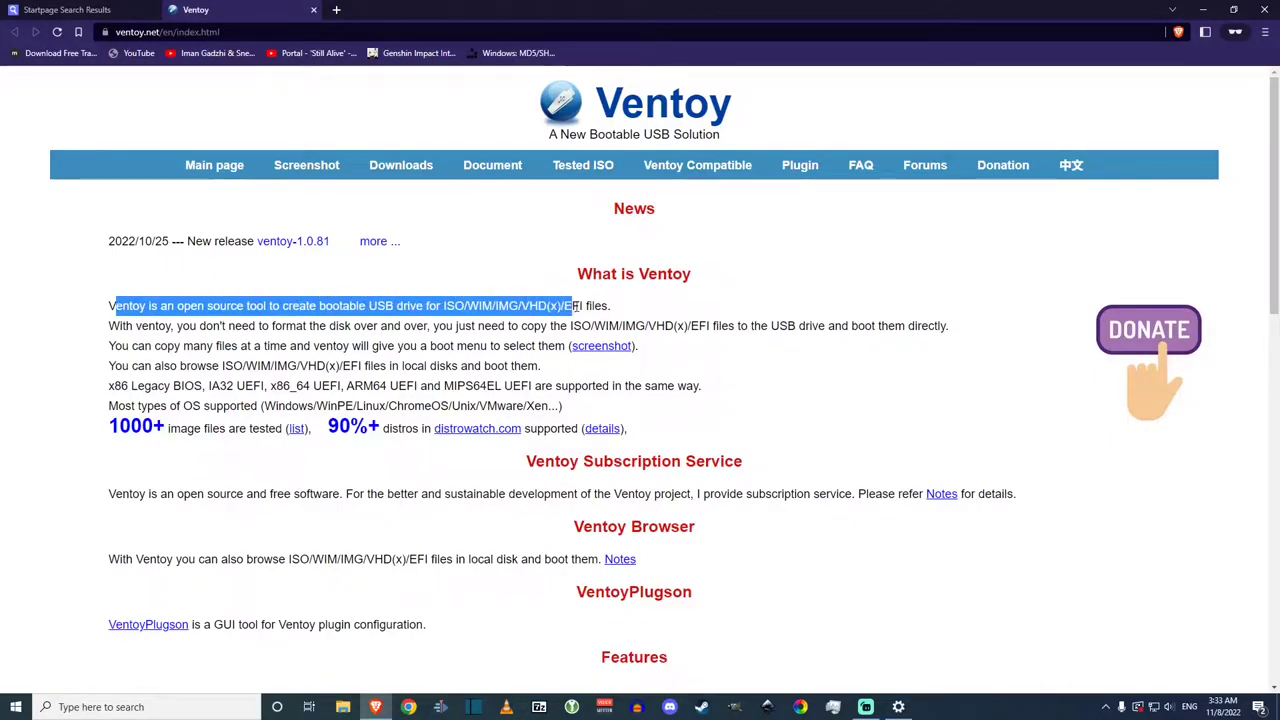
click(651, 321)
drag(108, 326, 548, 327)
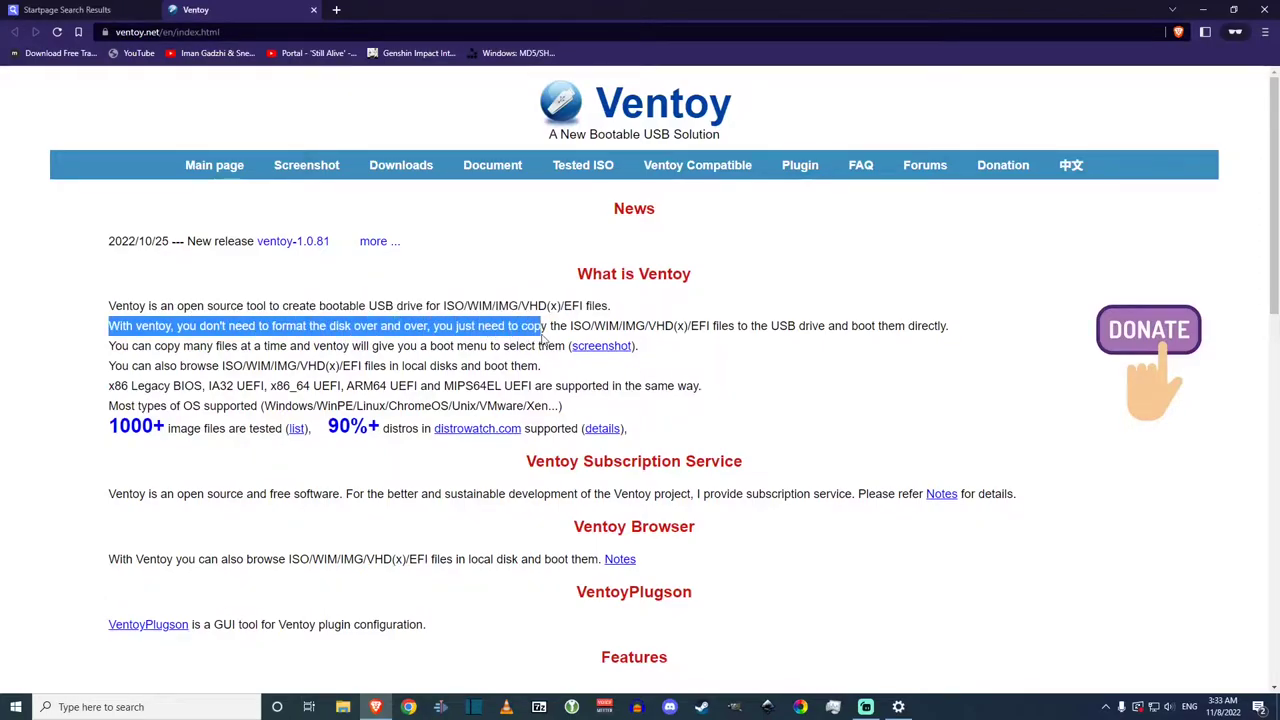
click(797, 361)
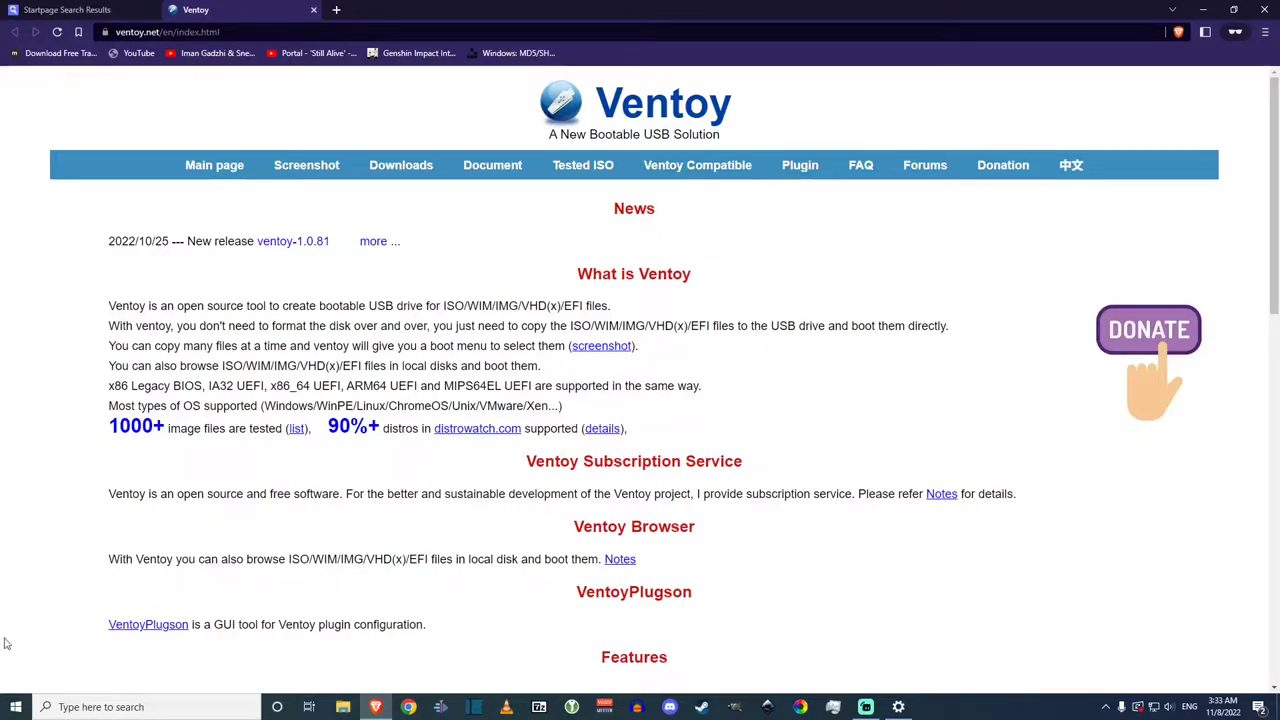
click(343, 707)
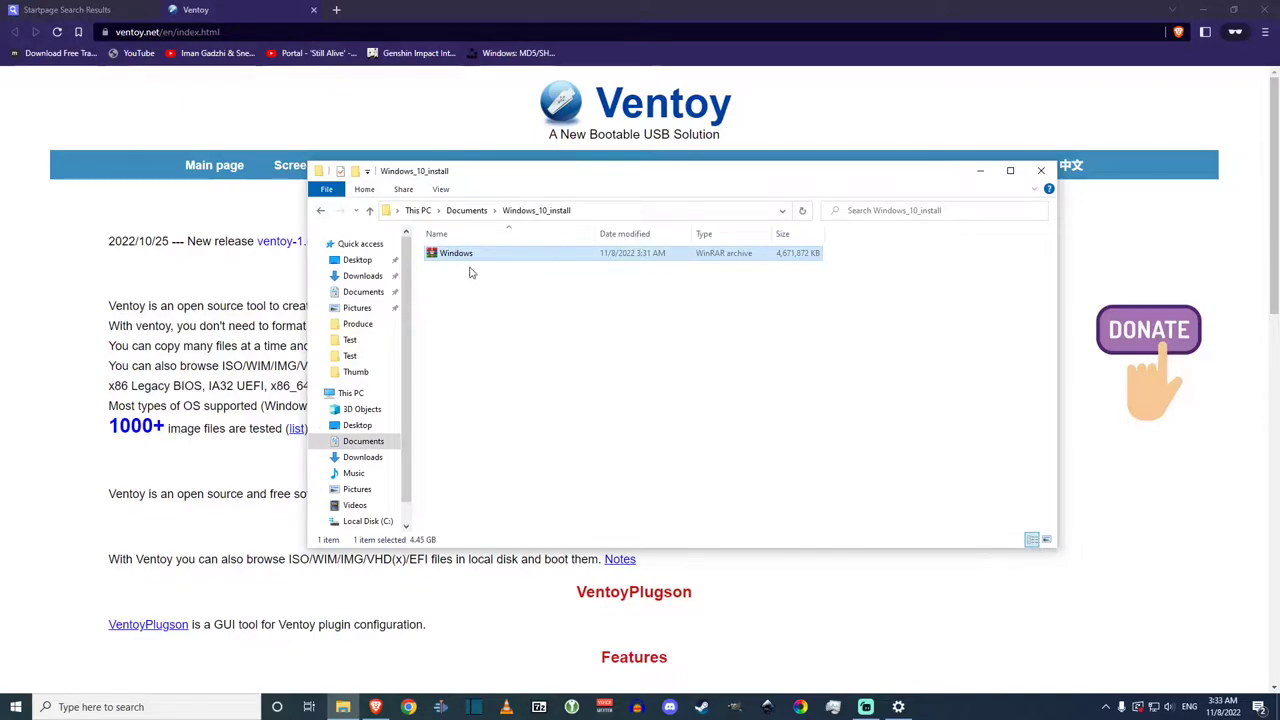
right_click(457, 252)
click(666, 384)
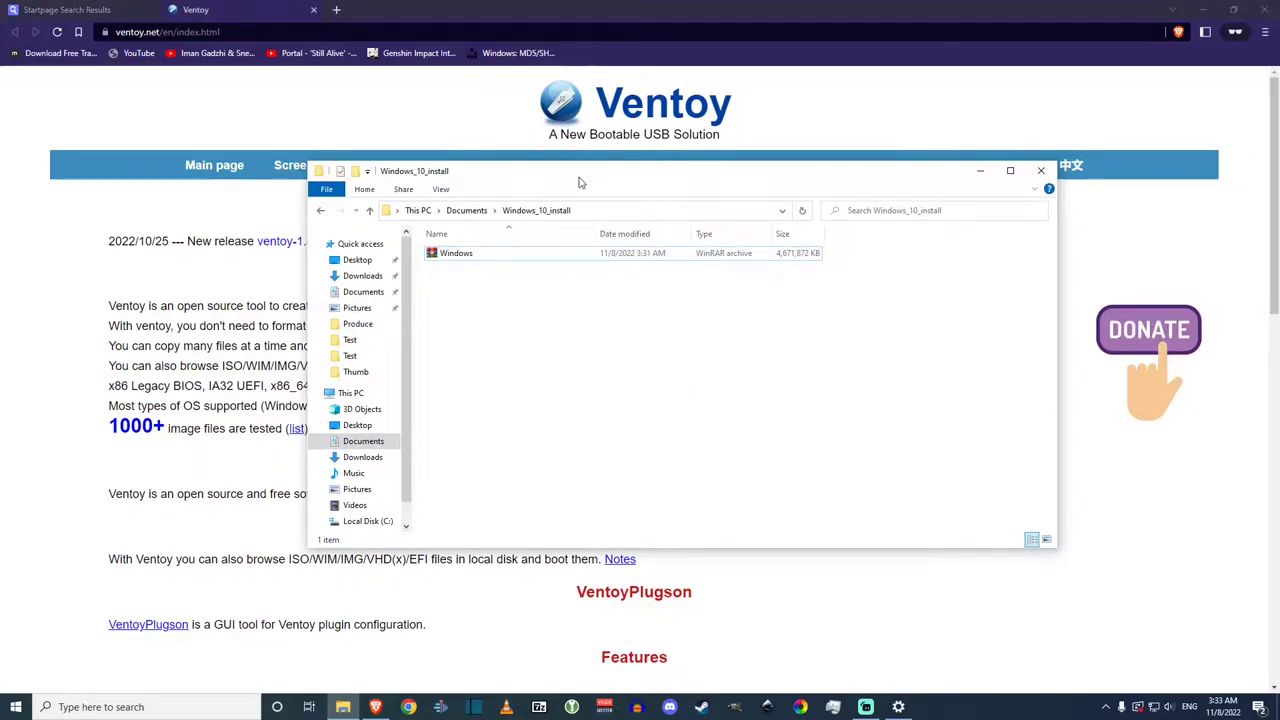
drag(580, 182, 535, 199)
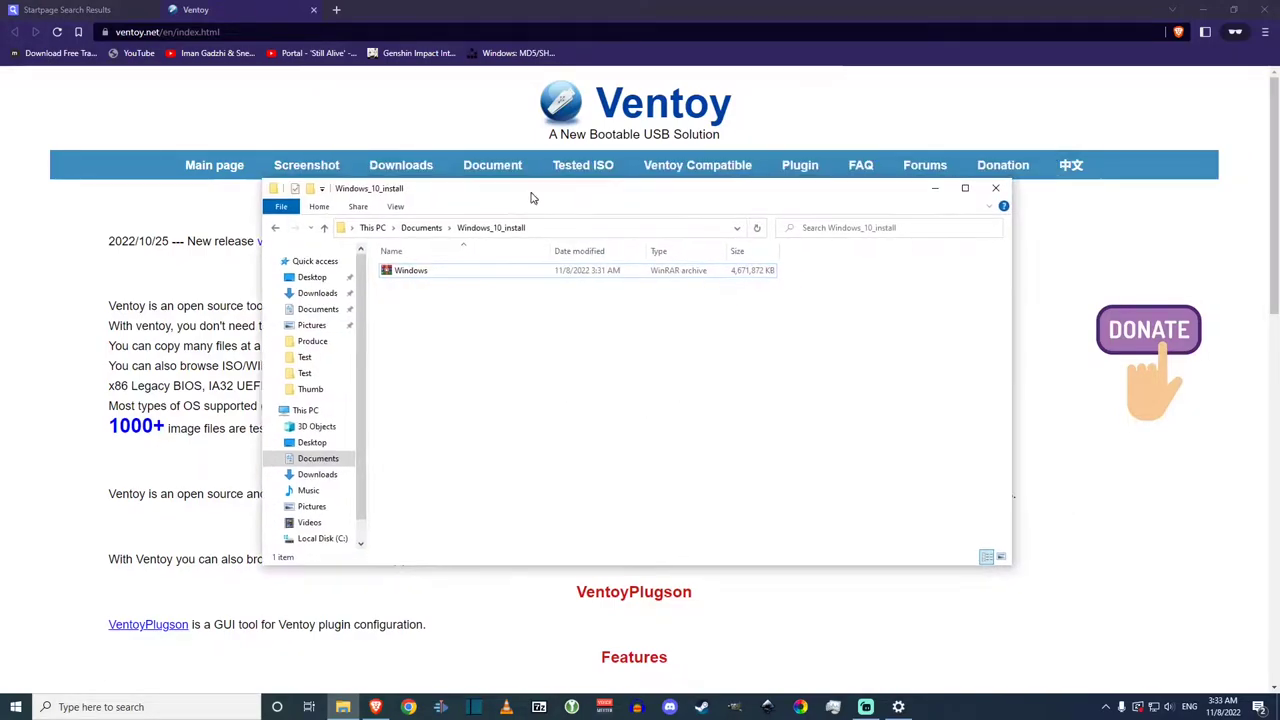
click(994, 189)
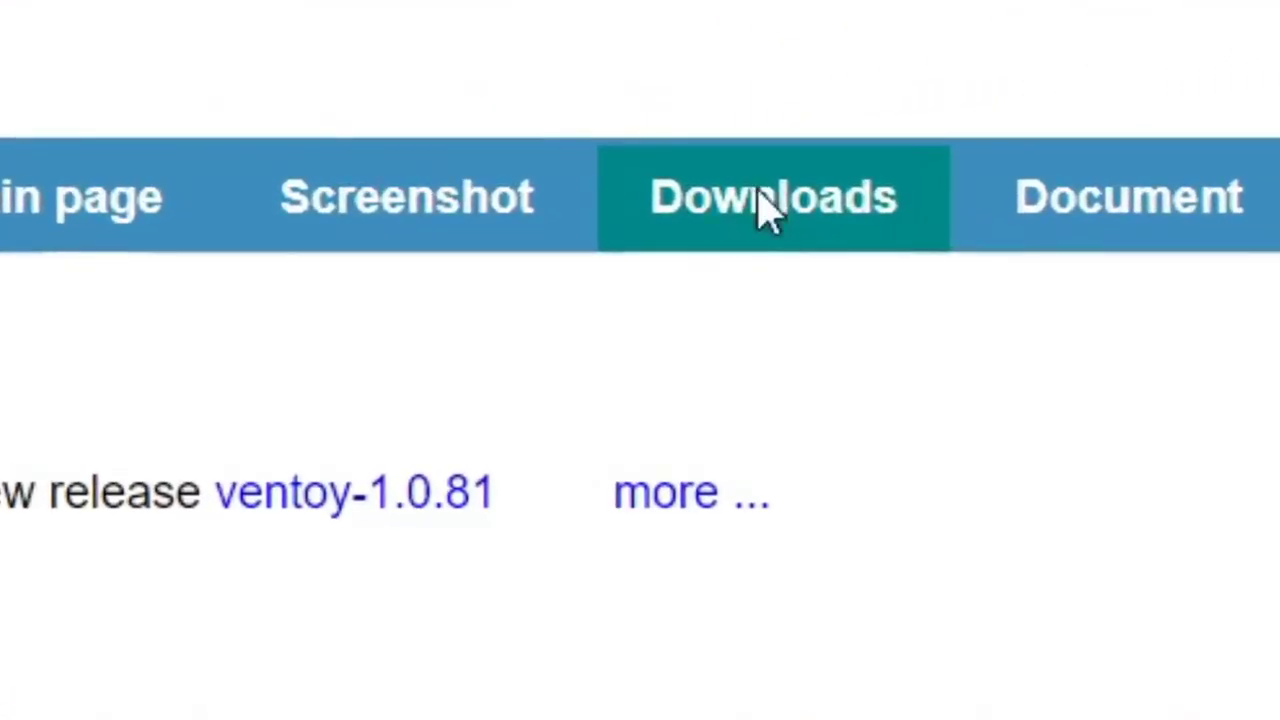
Follow ventoy.net Downloads to the Ventoy GitHub releases page and scroll to the 1.0.81 assets.
click(398, 168)
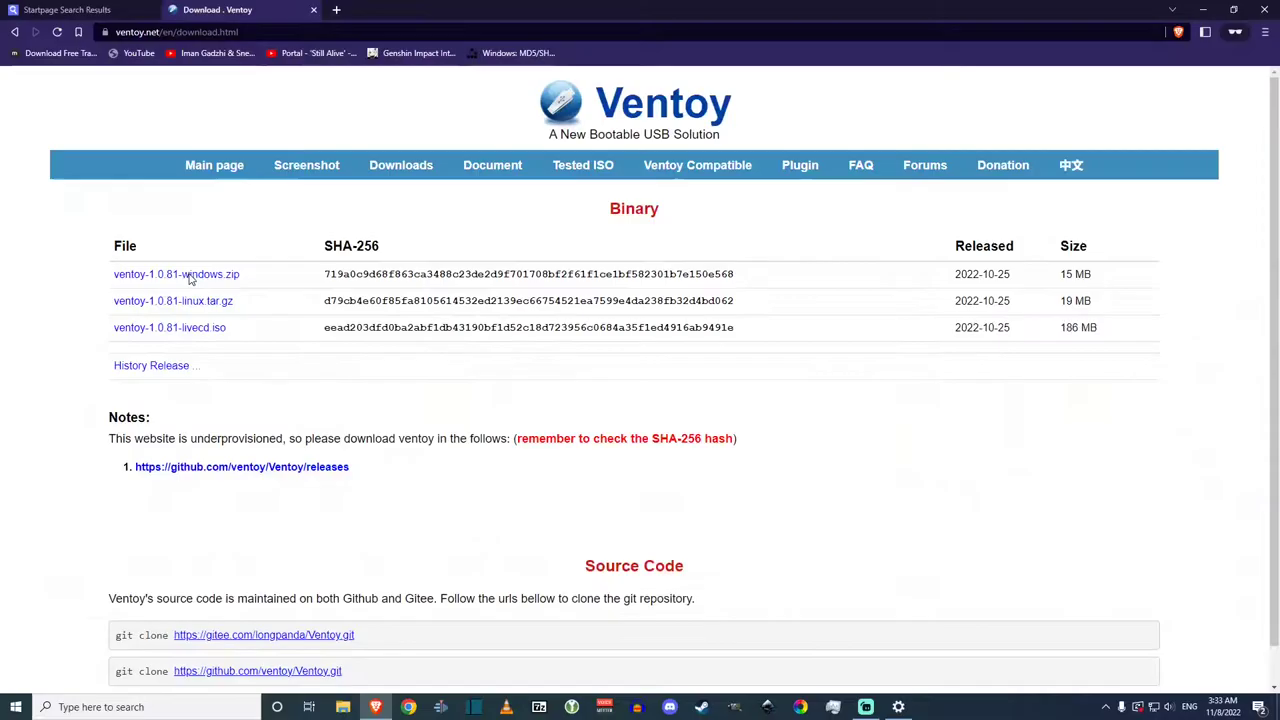
click(500, 316)
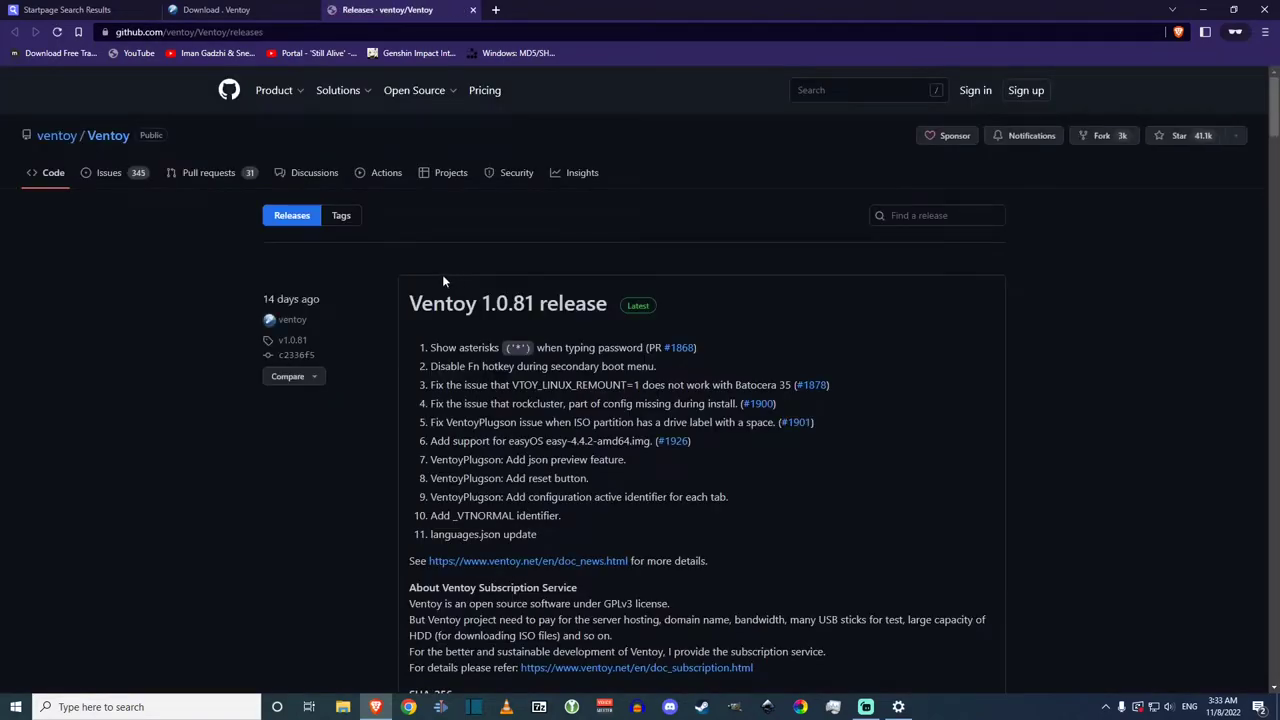
scroll(389, 363, down, 3)
scroll(389, 363, up, 3)
scroll(389, 364, down, 1)
scroll(390, 363, down, 3)
scroll(390, 363, up, 1)
scroll(390, 363, down, 1)
scroll(356, 486, down, 1)
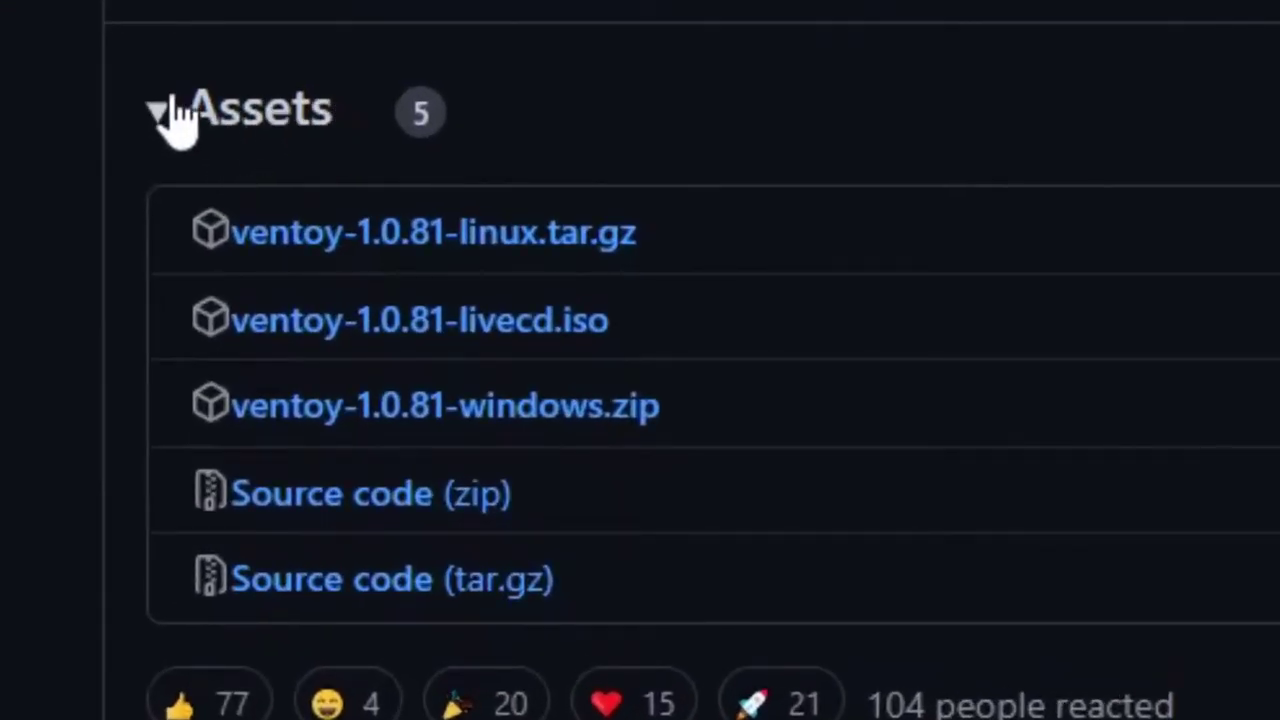
Expand the Assets list and start downloading ventoy-1.0.81-windows.zip.
click(680, 100)
double_click(683, 100)
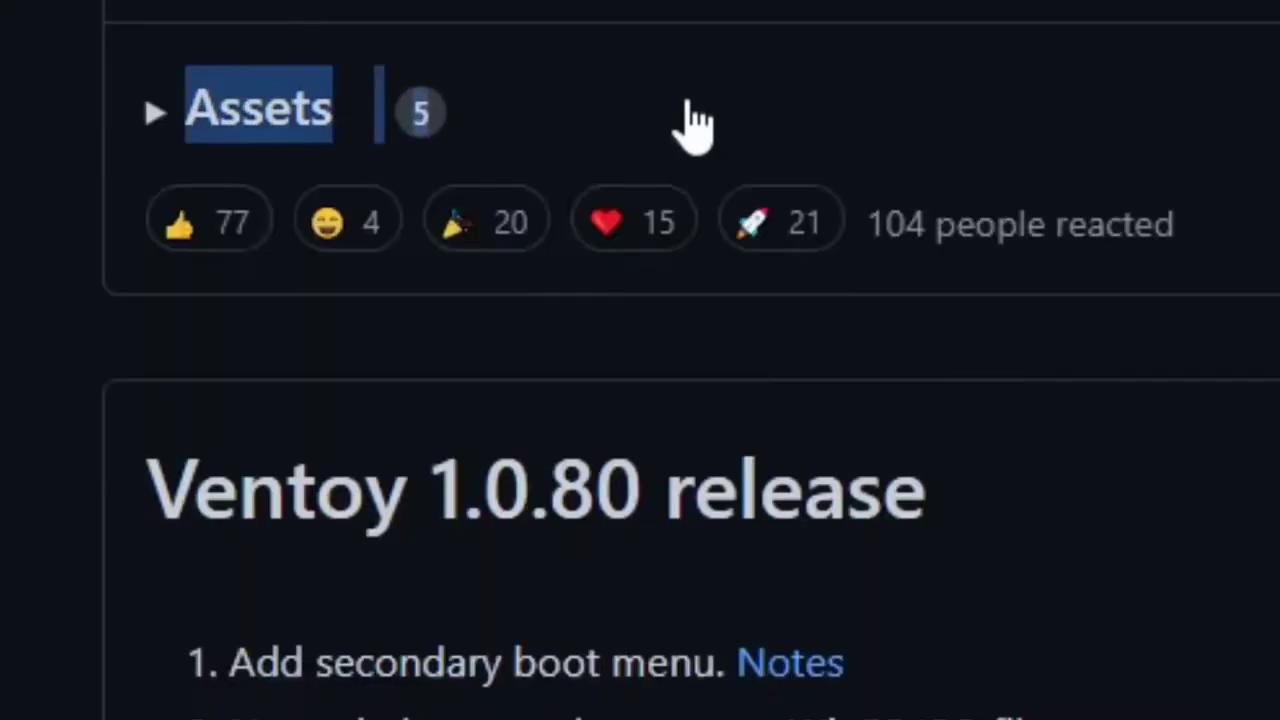
click(690, 105)
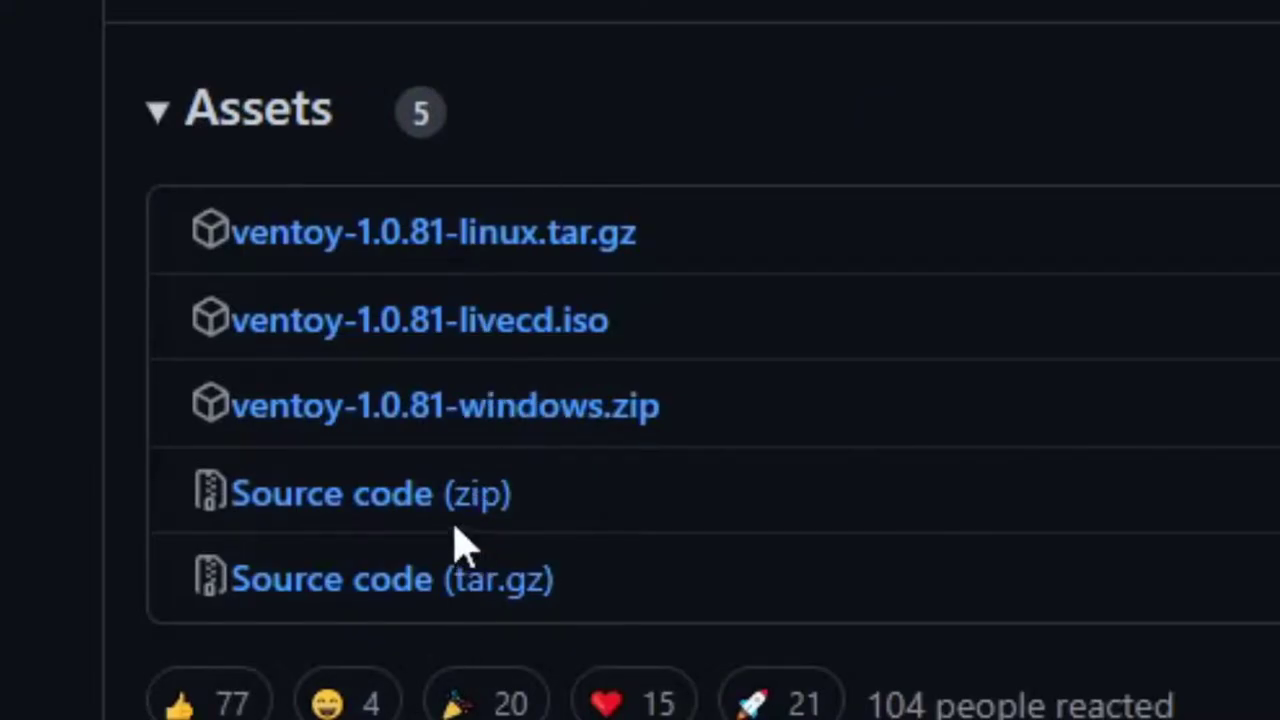
click(520, 416)
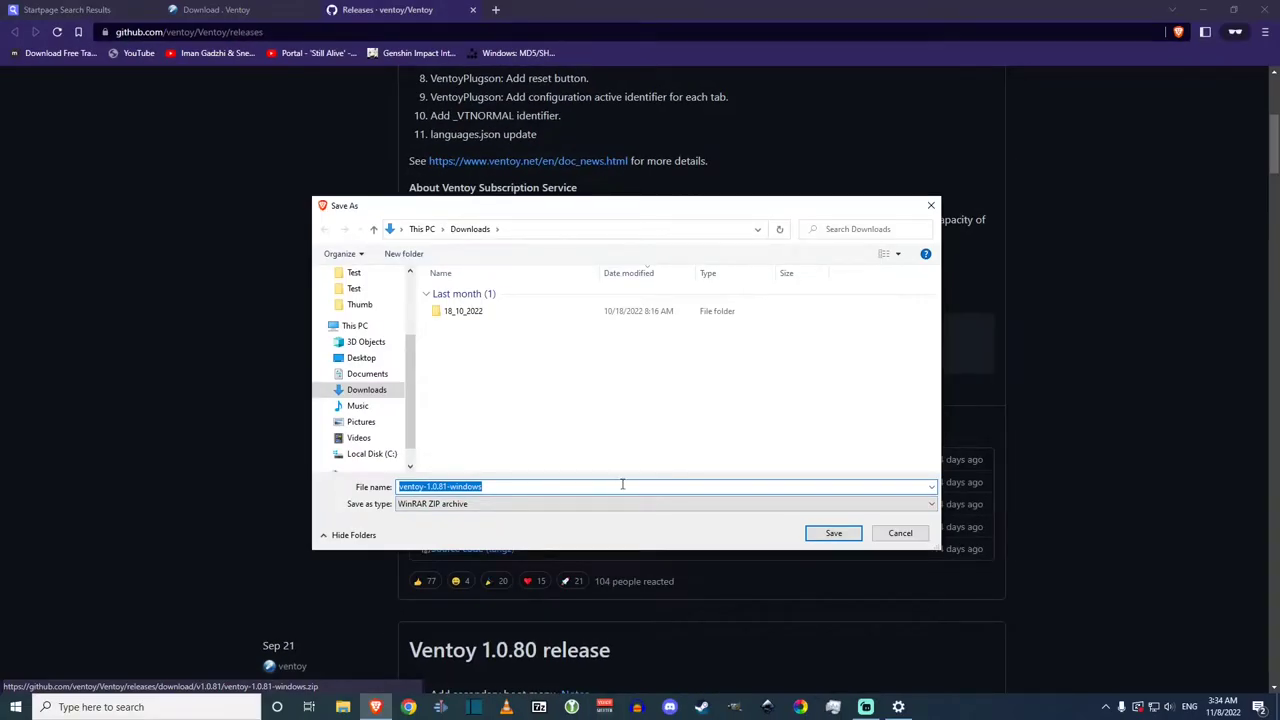
Save ventoy-1.0.81-windows.zip to Downloads, then open File Explorer at Documents.
click(814, 533)
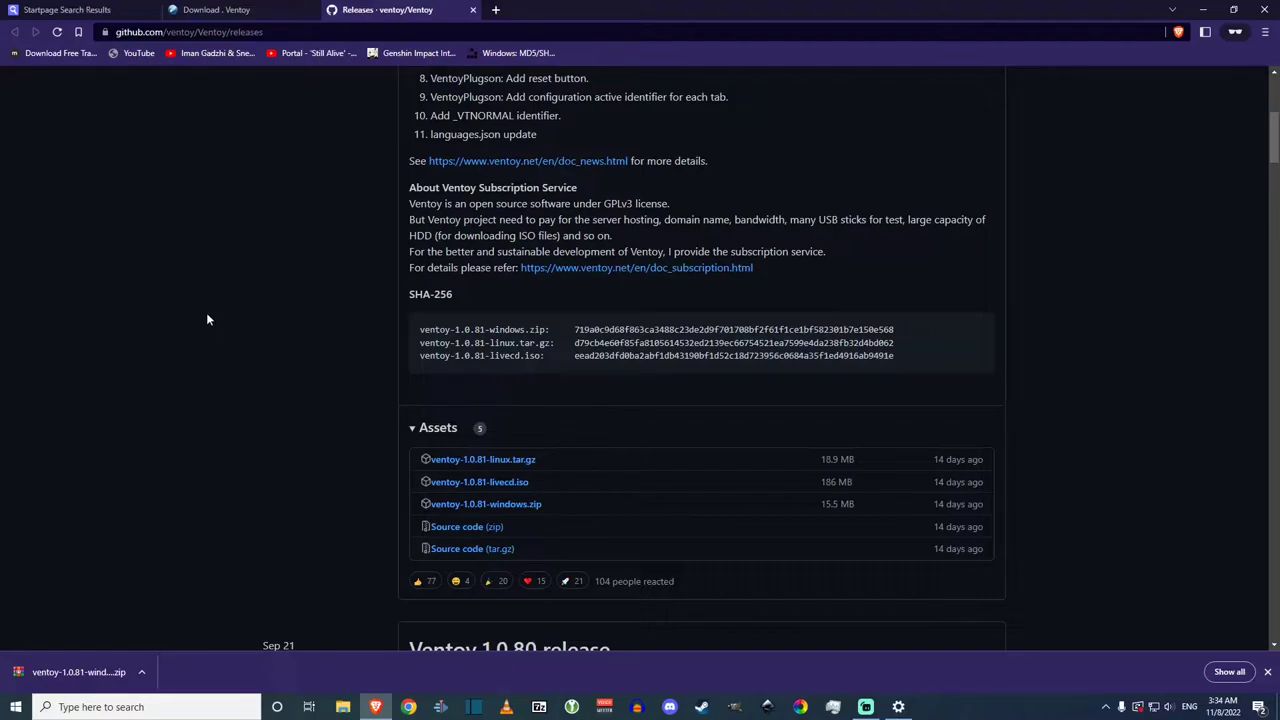
key(super+e)
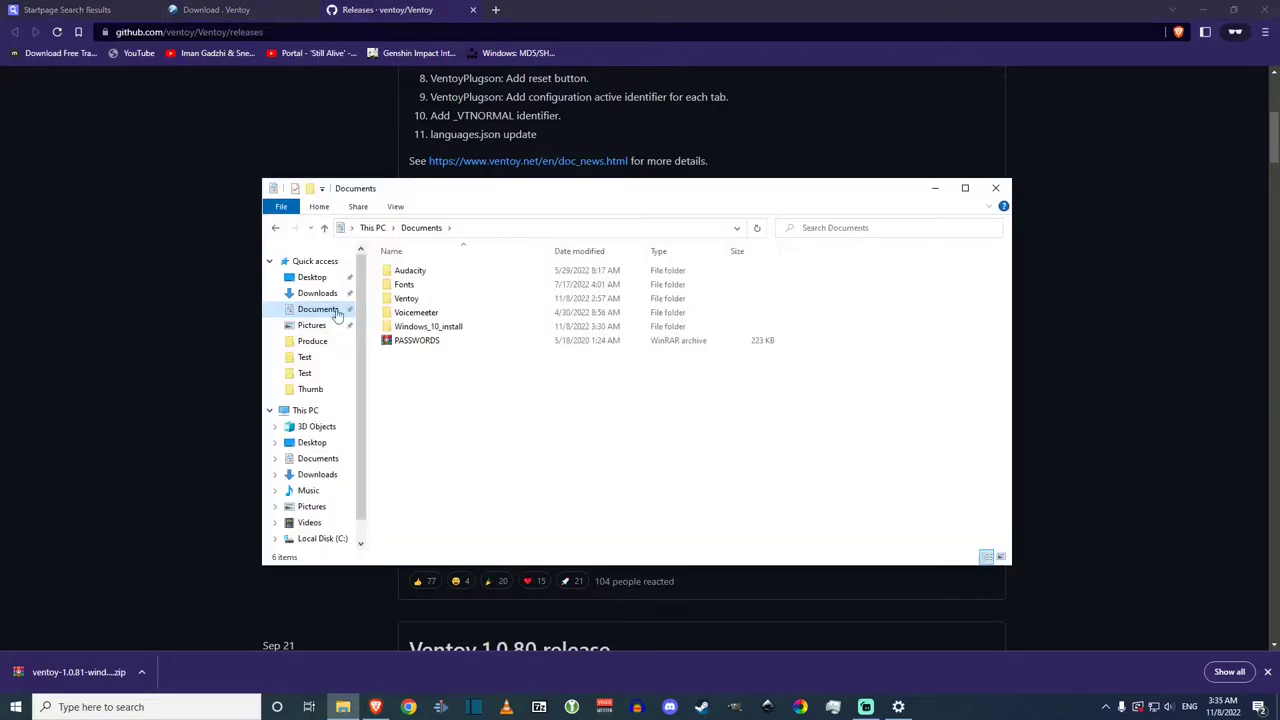